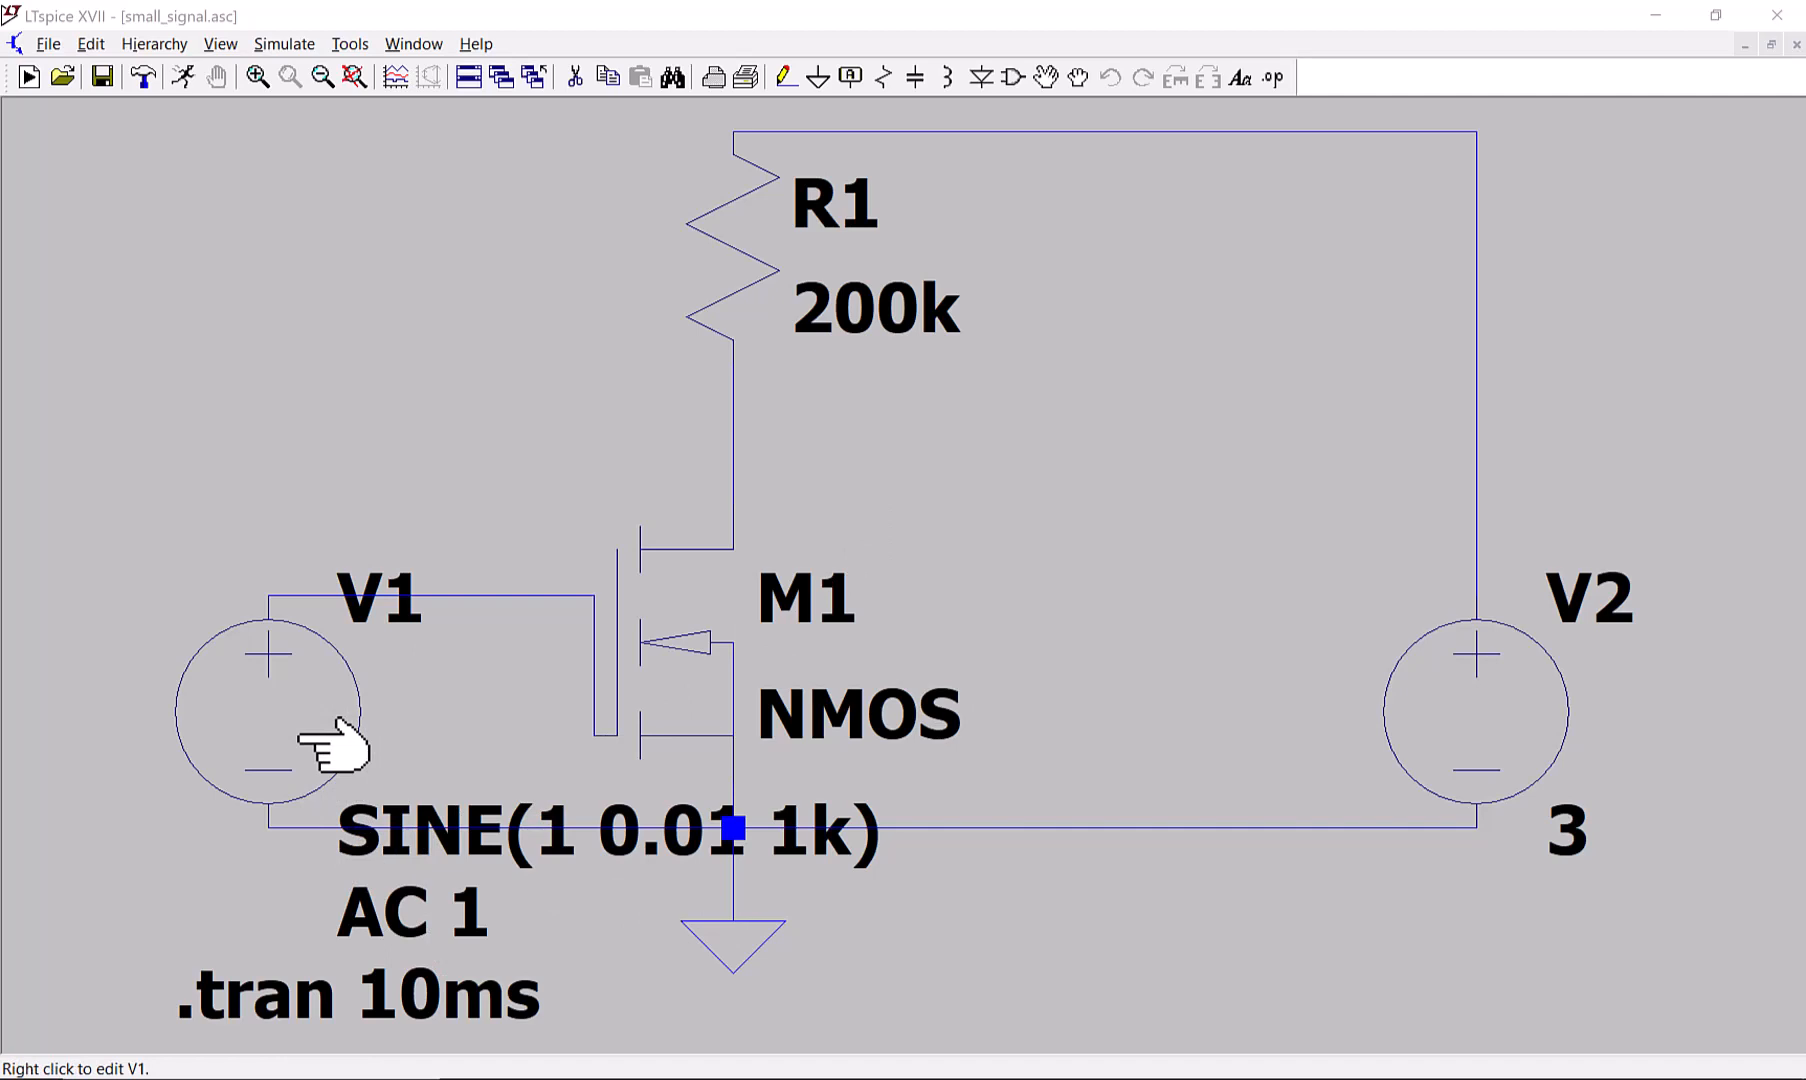
Review the DC offset, amplitude and frequency in the settings of voltage source V1, leaving them unmodified
right_click(333, 745)
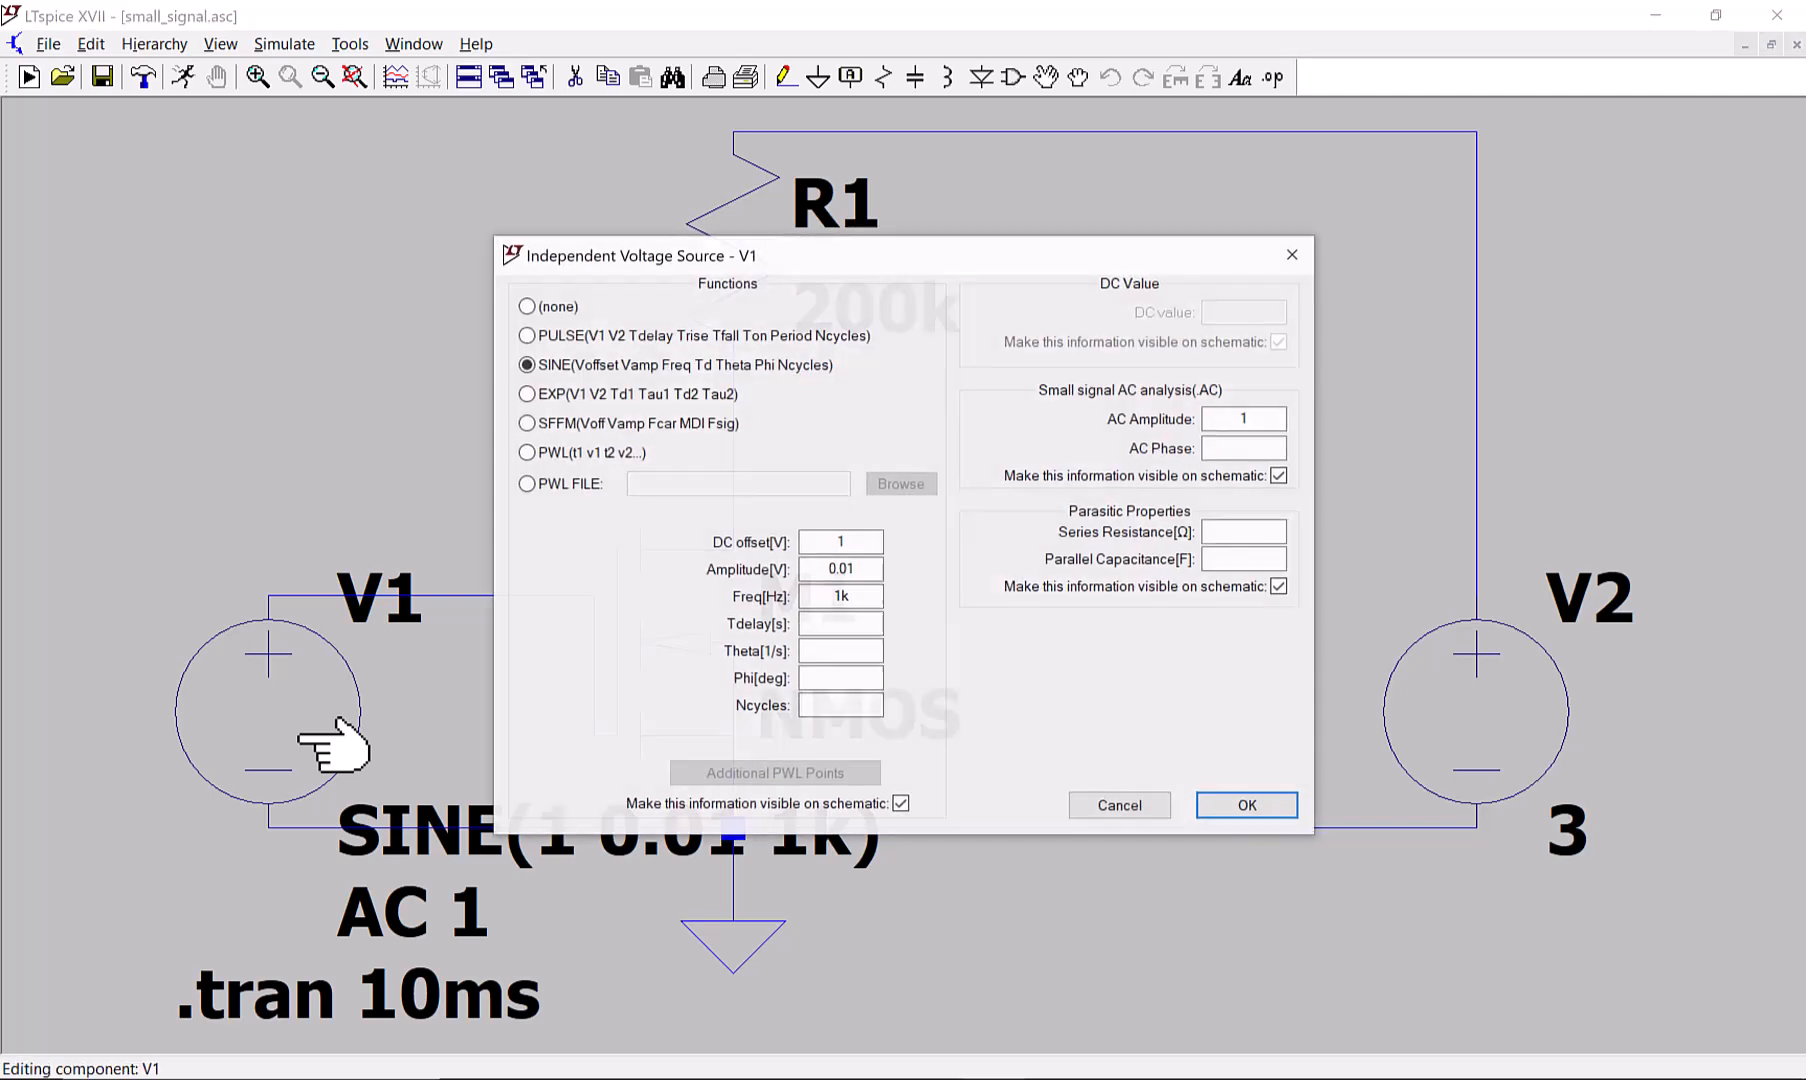
double_click(868, 540)
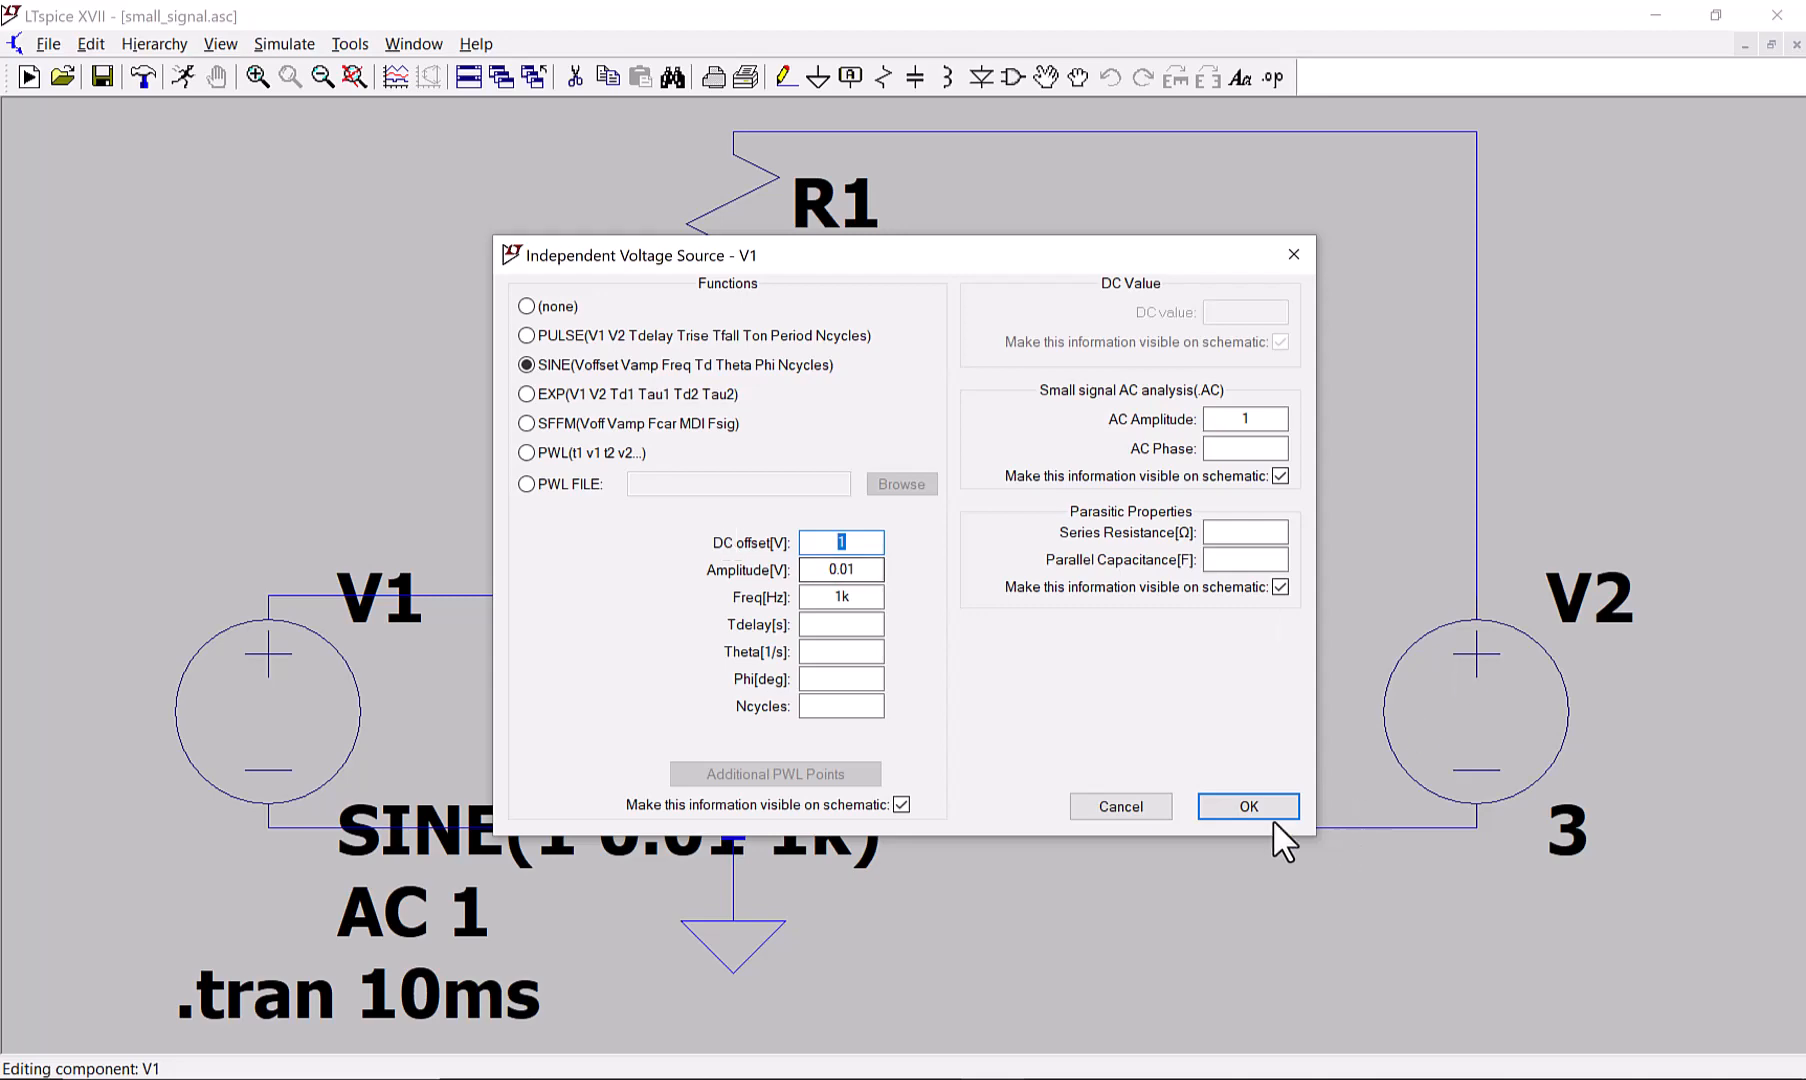
left_click(1118, 810)
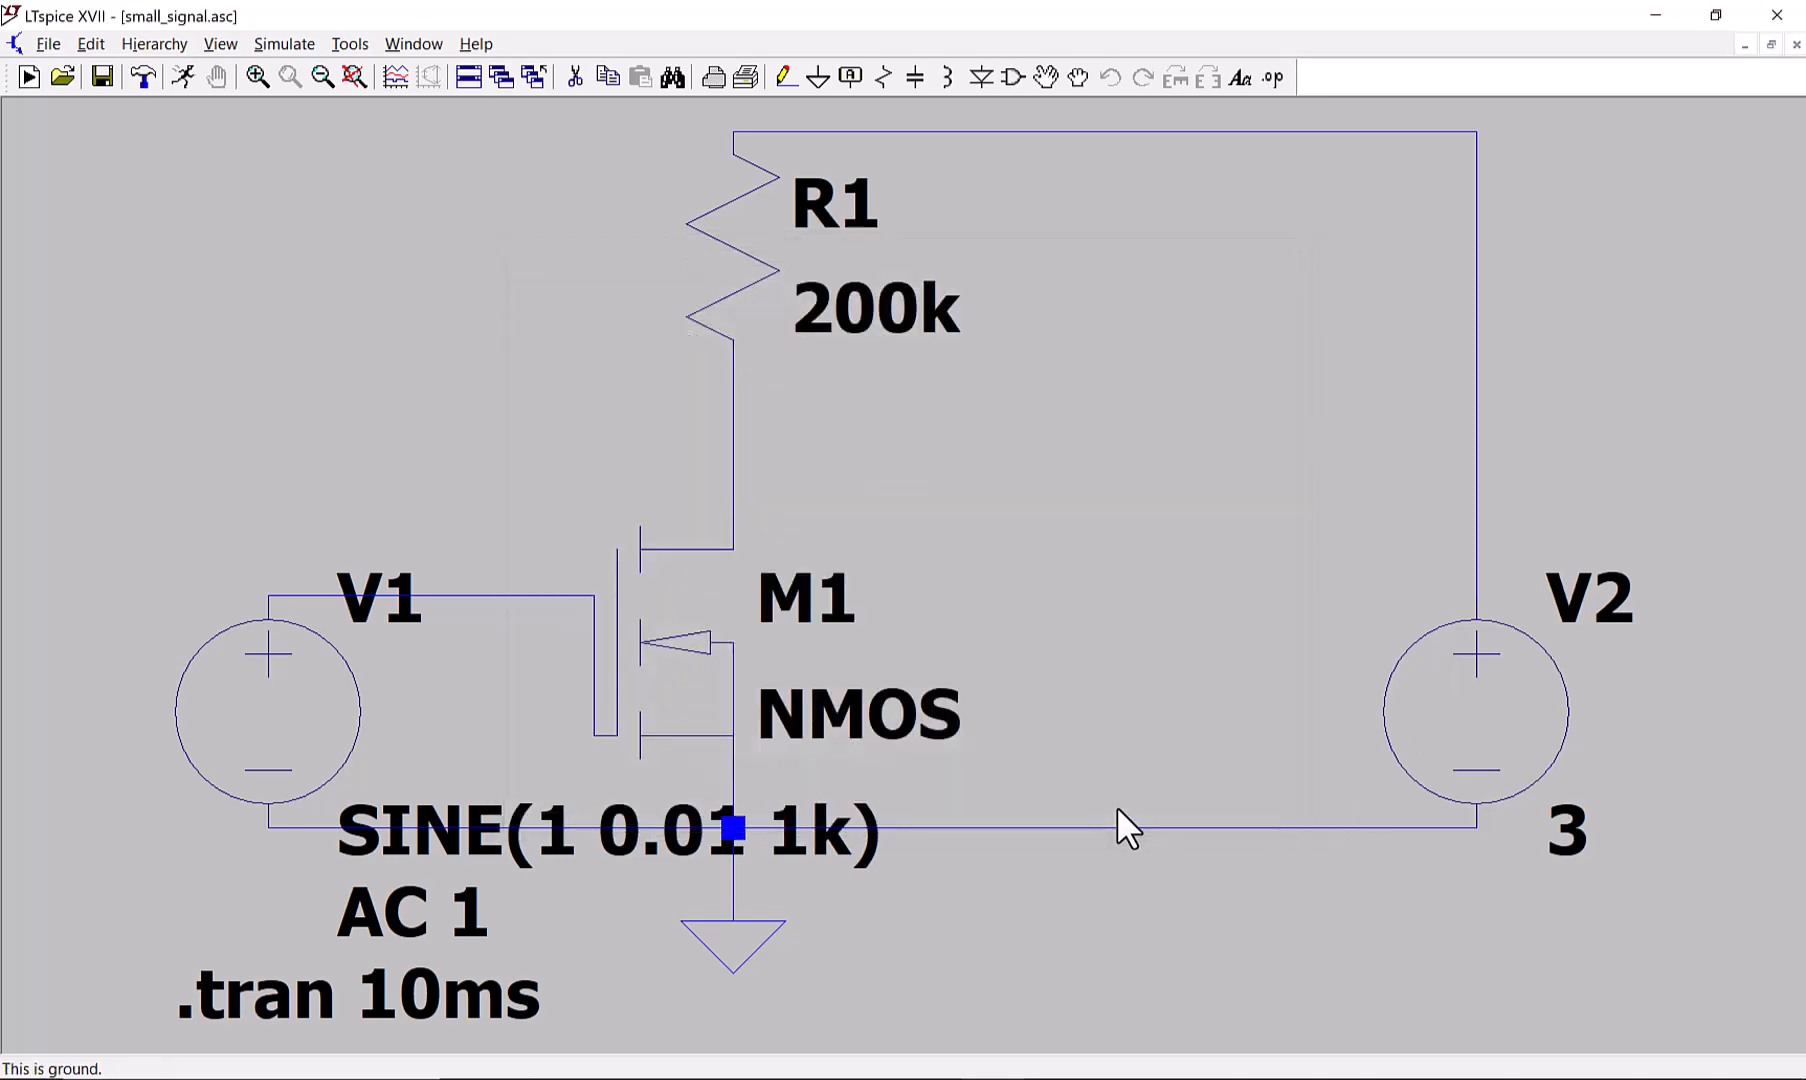
right_click(238, 732)
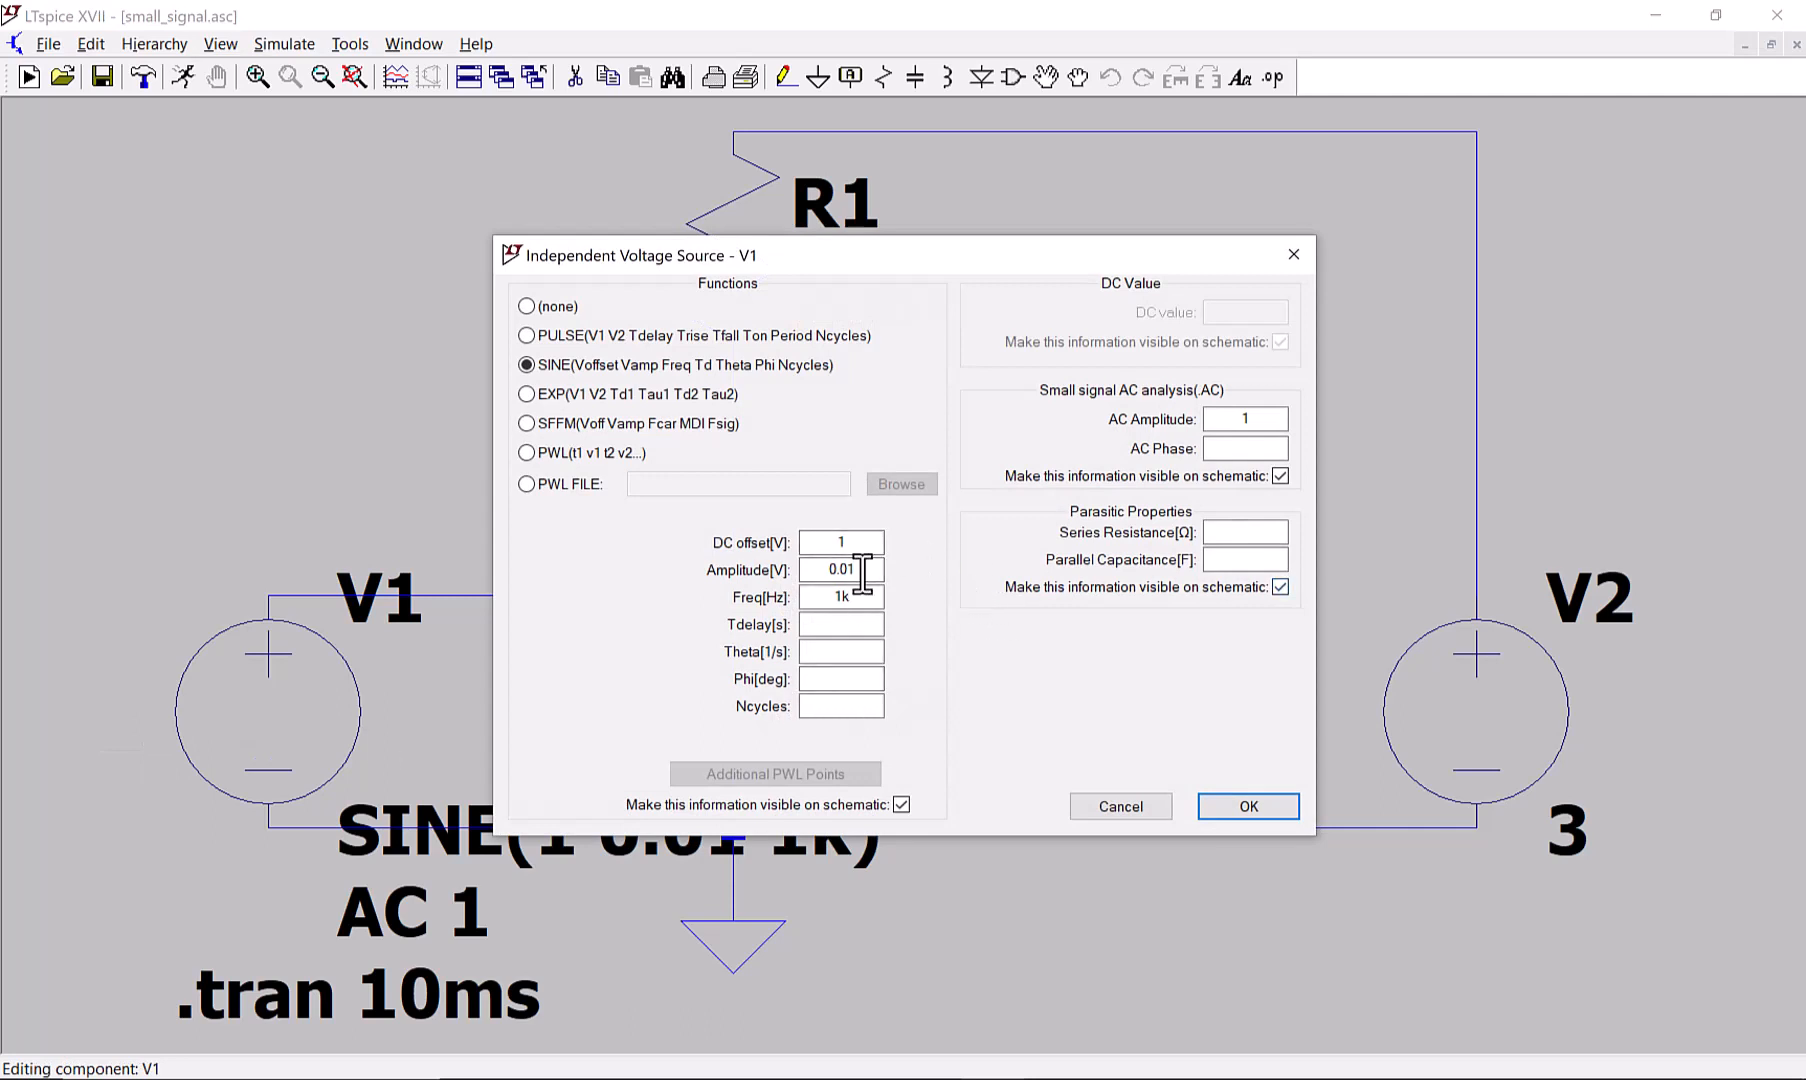
left_click(1118, 810)
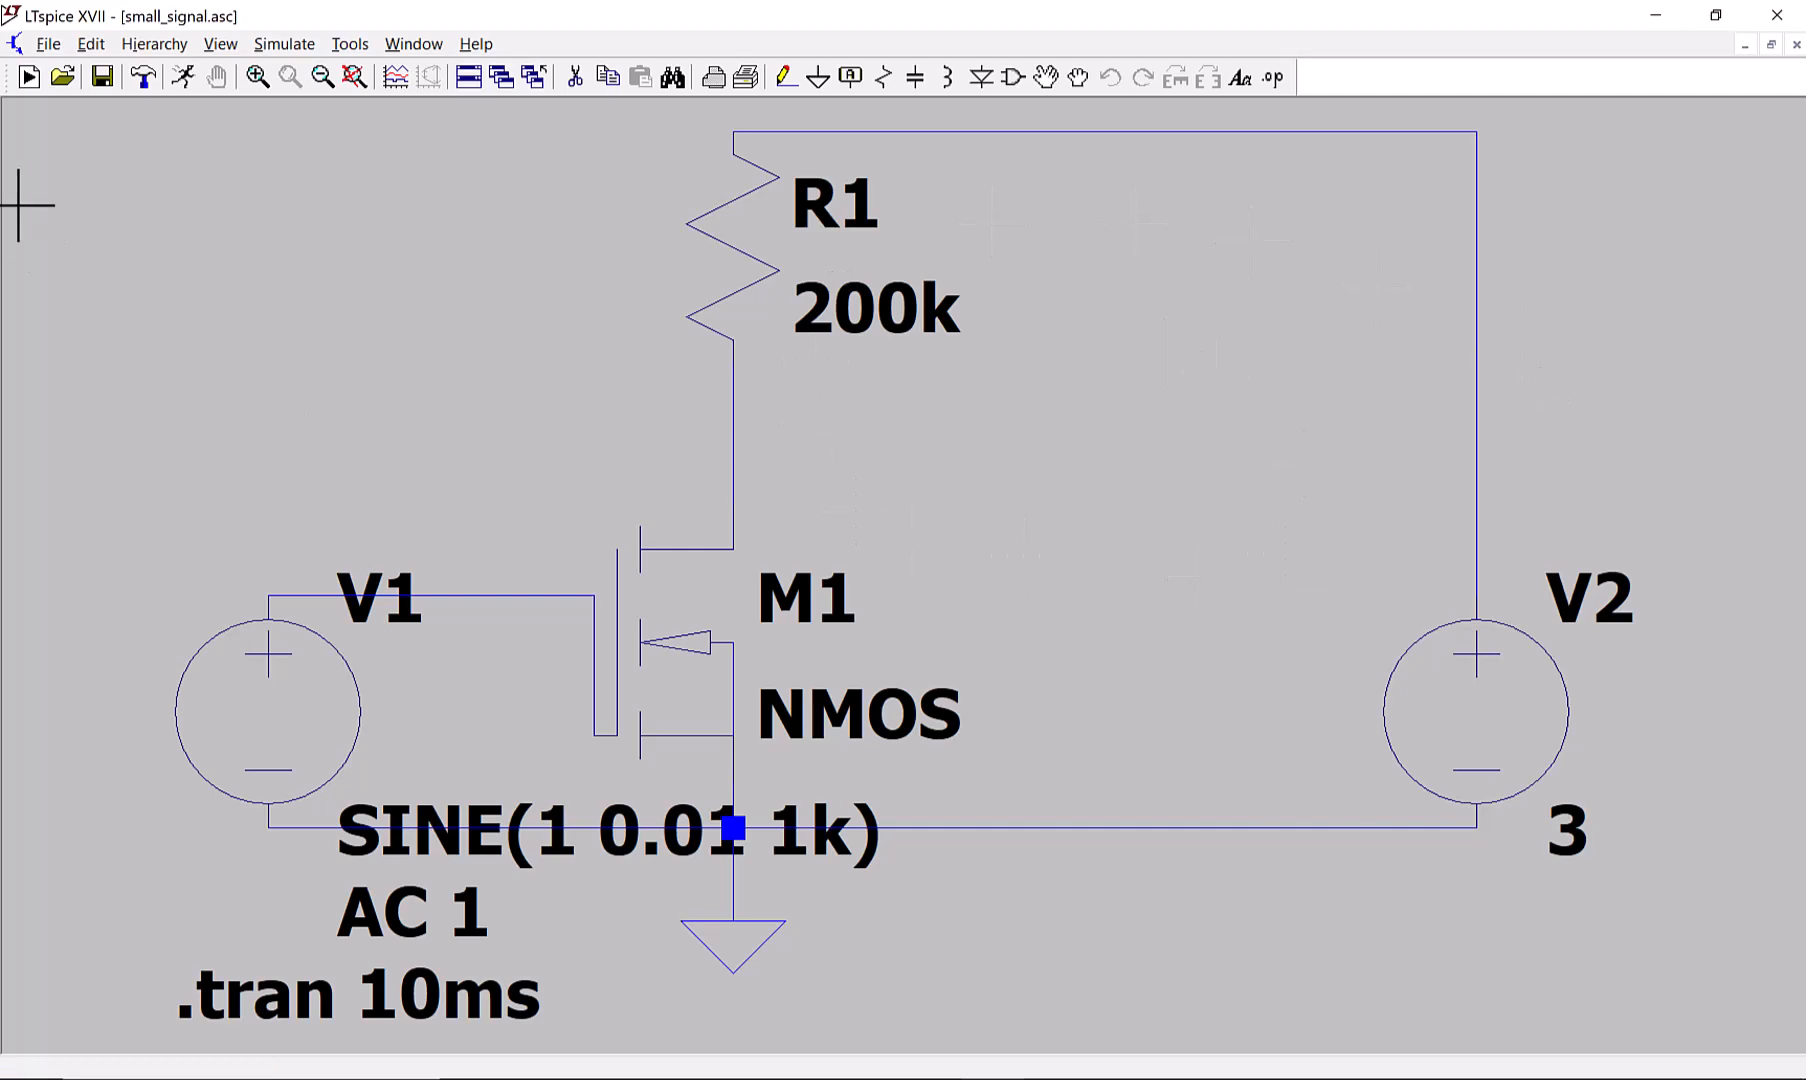
Run the 10 ms transient simulation and plot M1's gate voltage, drain voltage and drain current
left_click(183, 78)
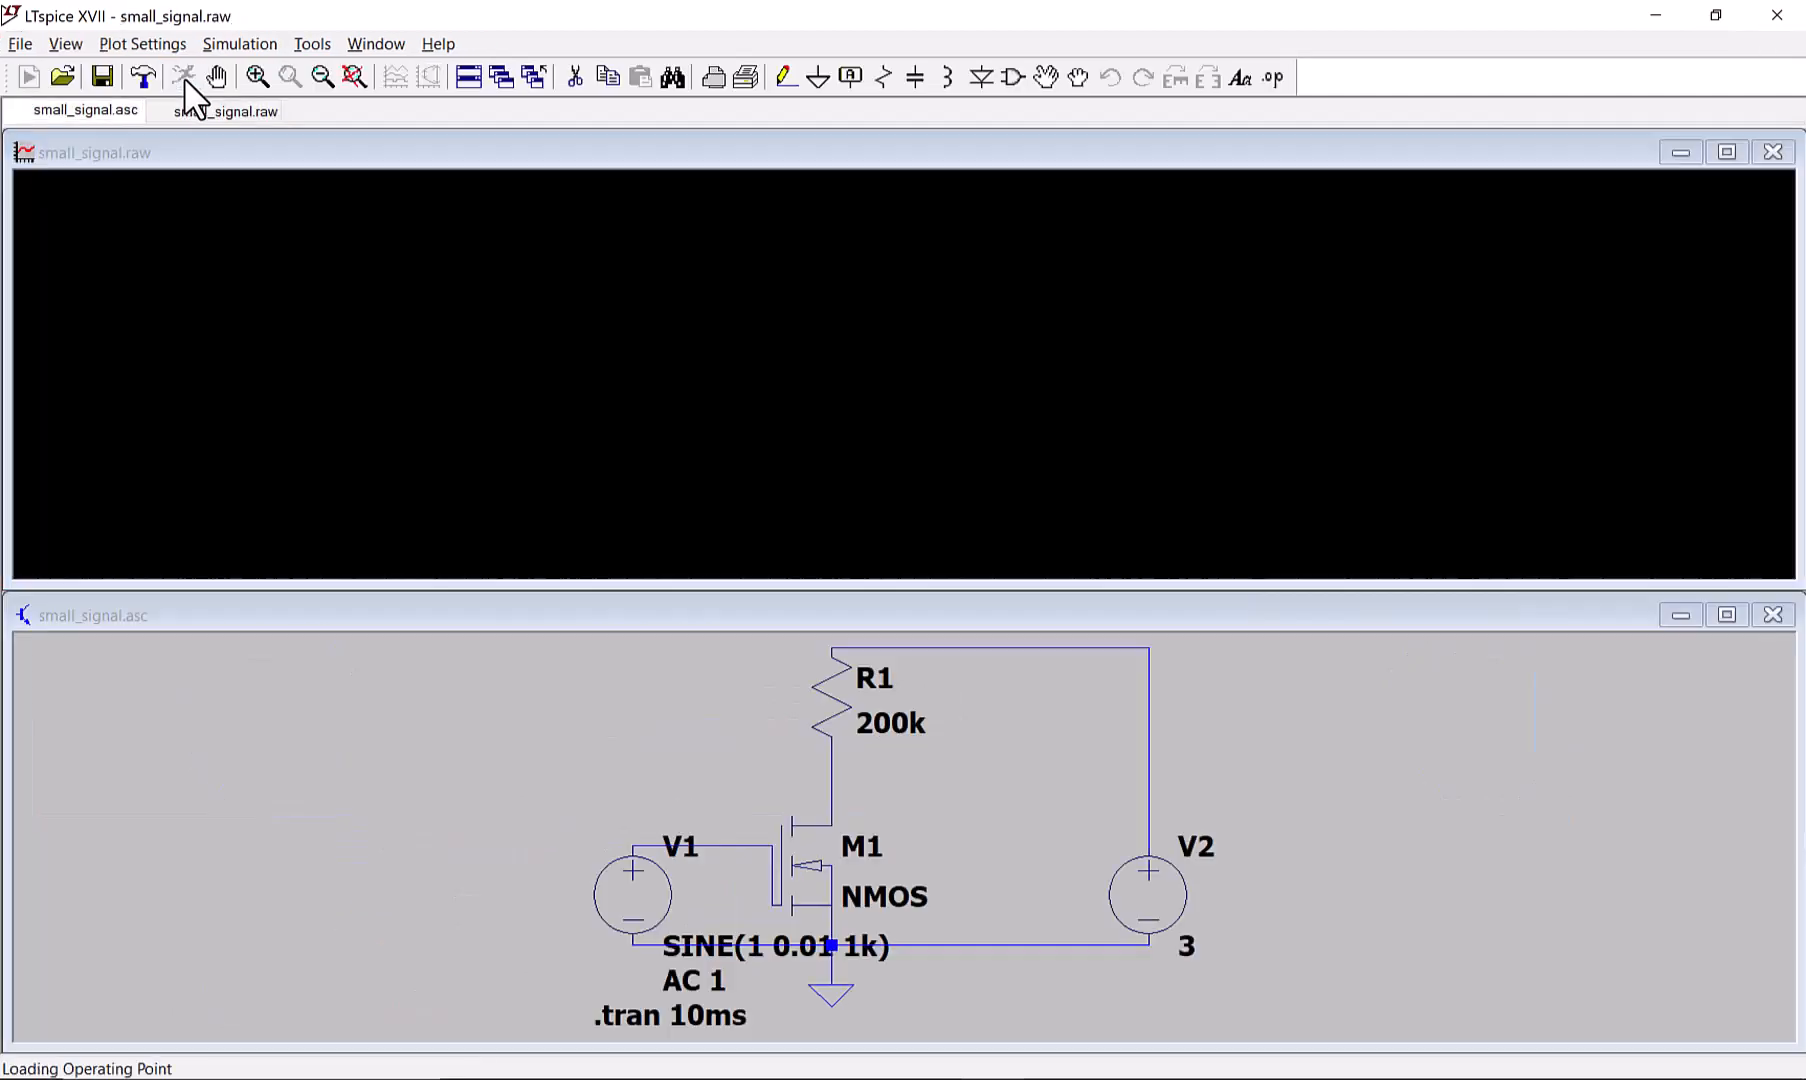
left_click(707, 845)
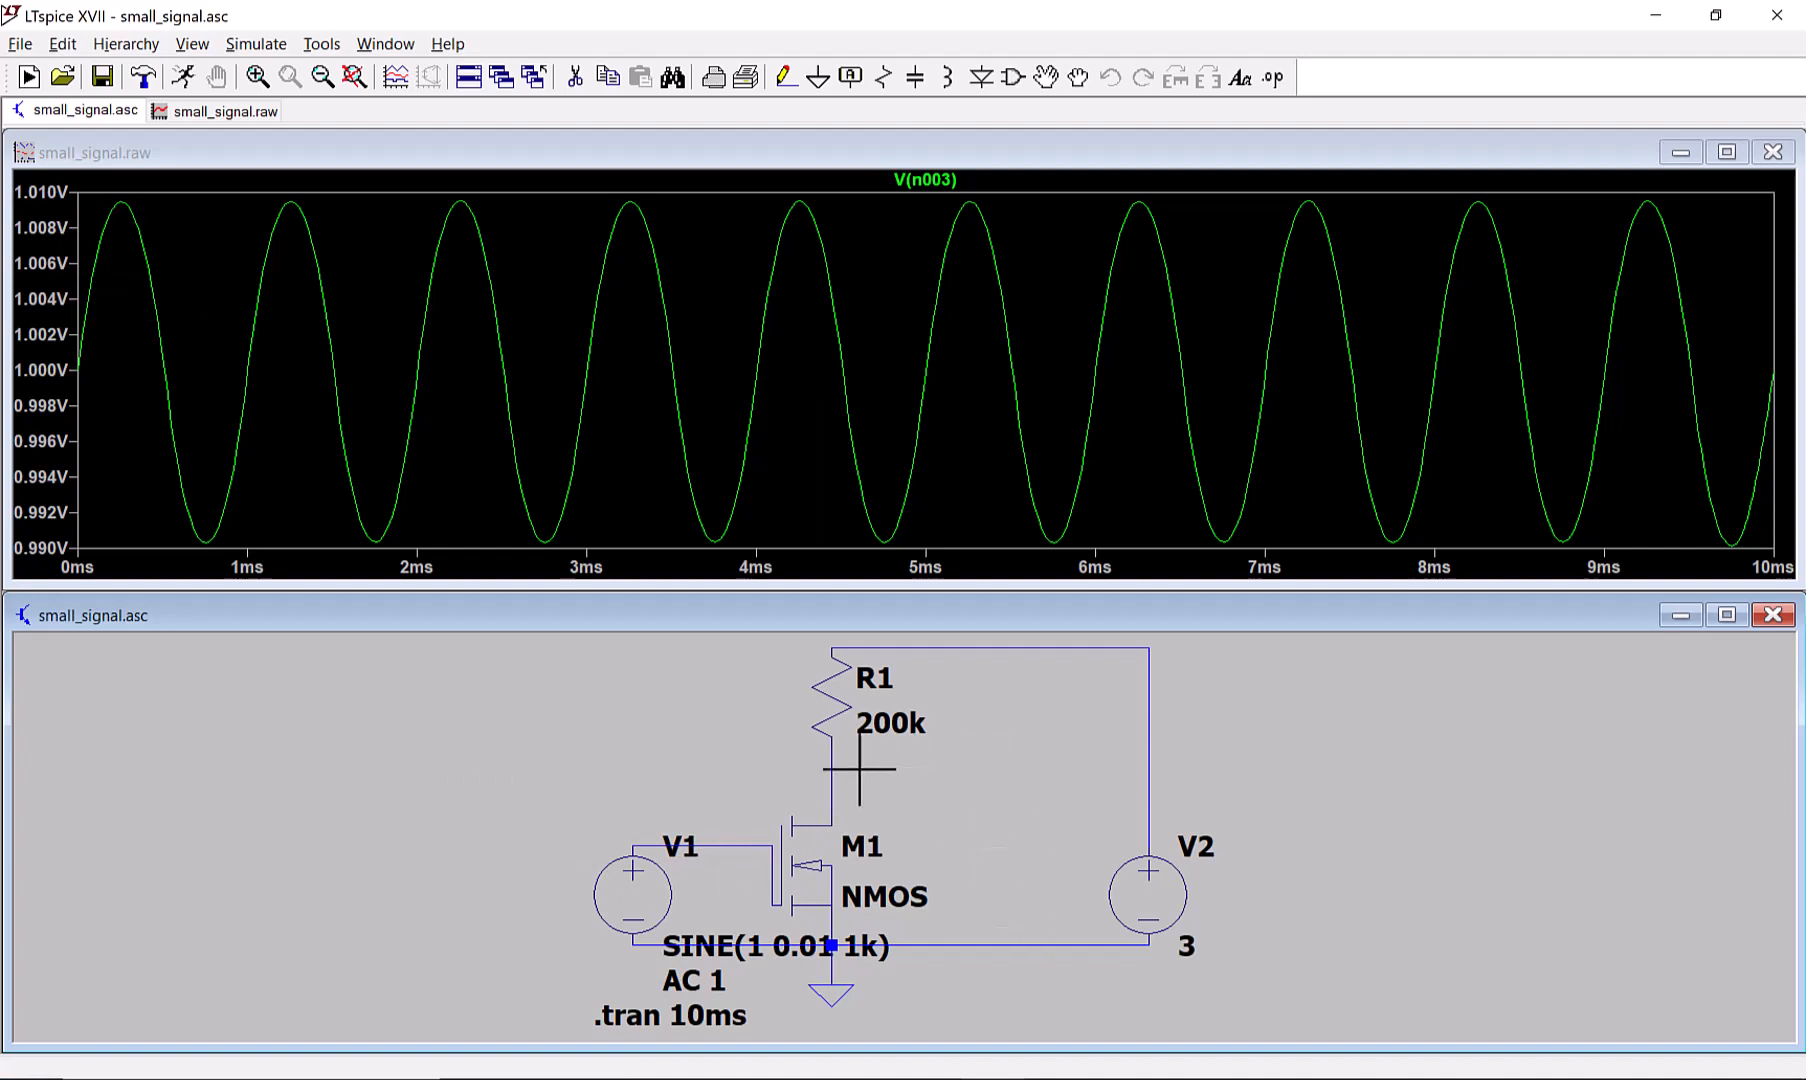
left_click(832, 792)
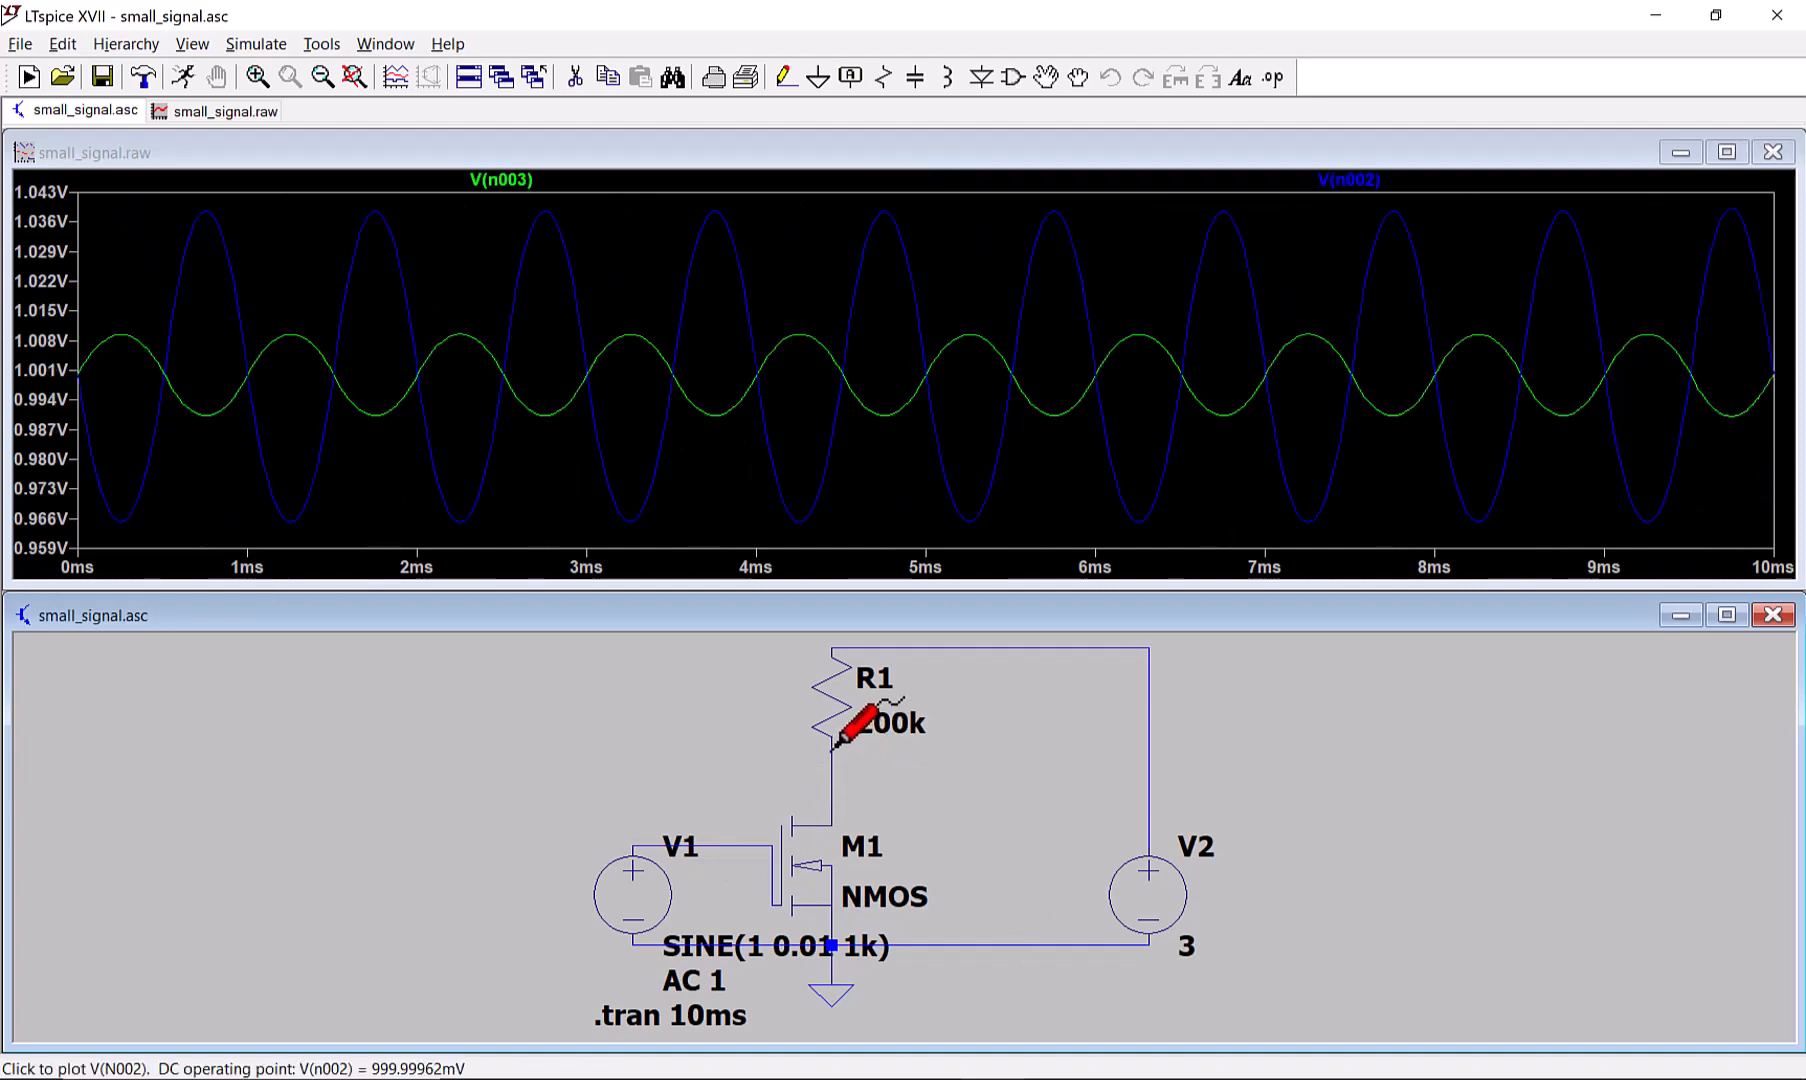
left_click(836, 806)
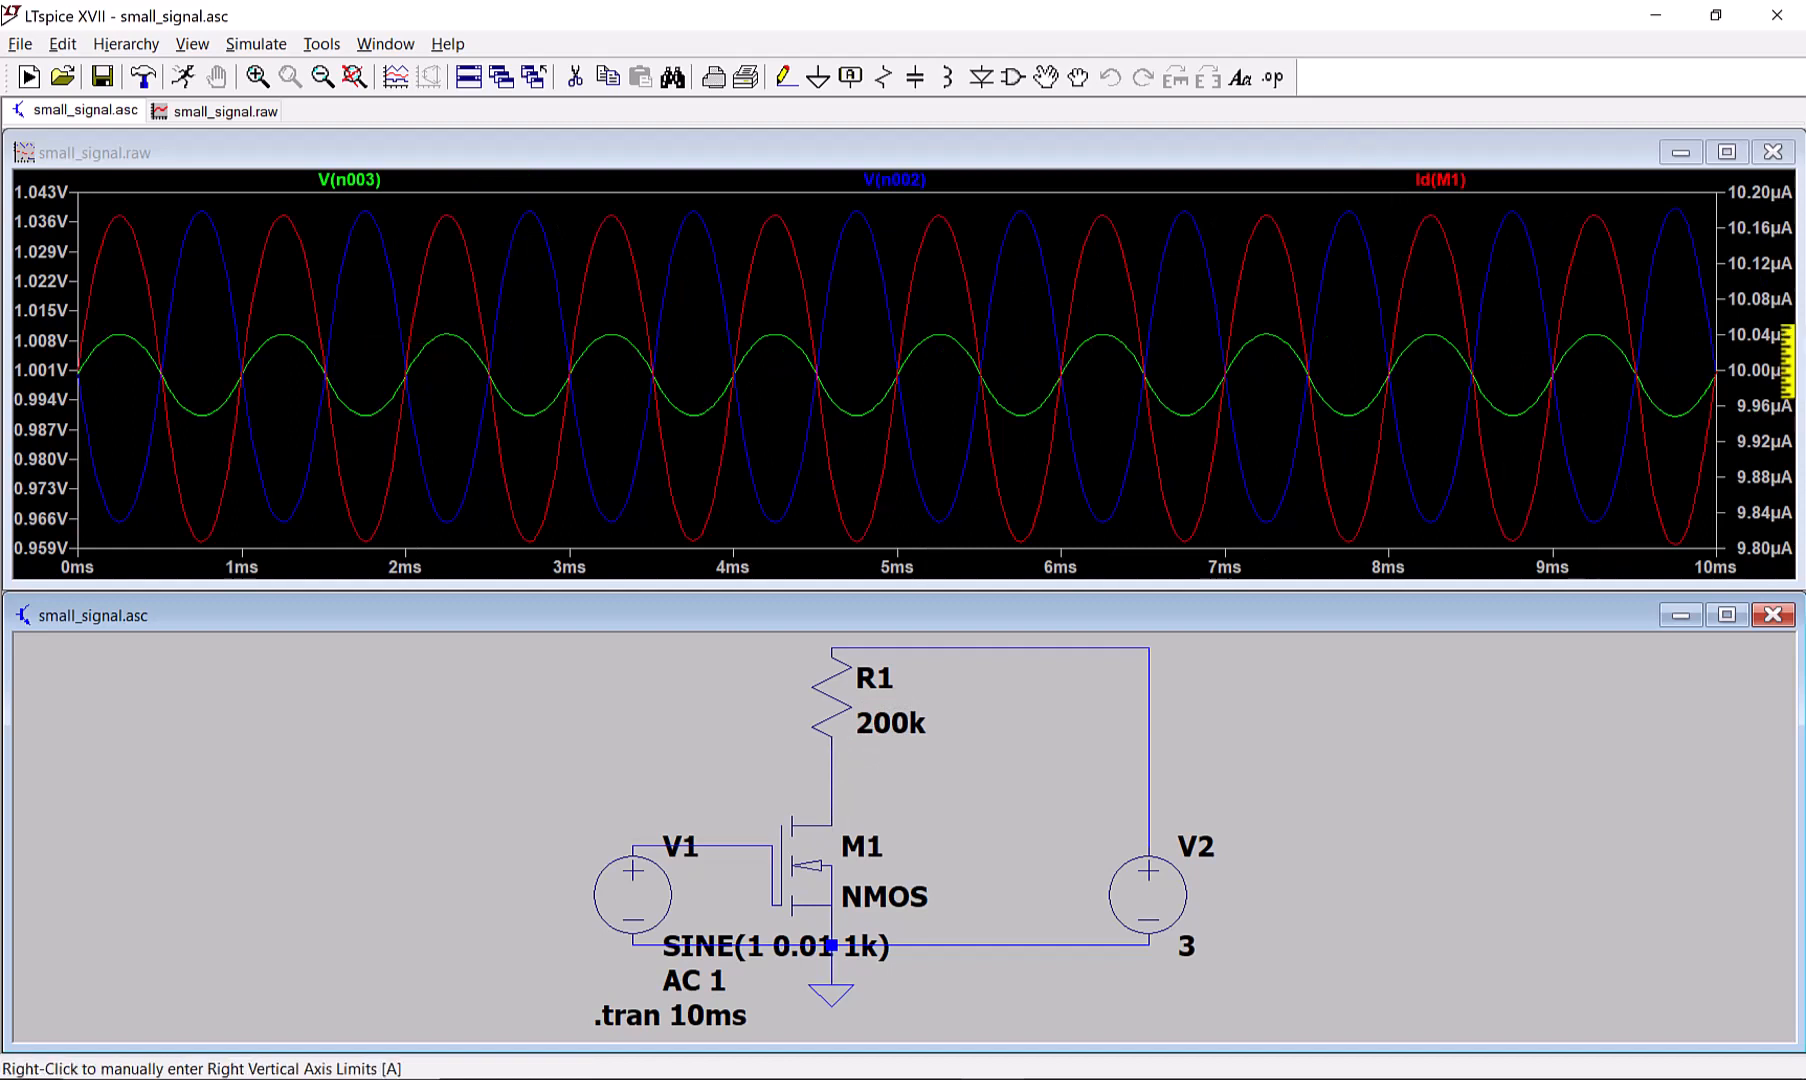
Delete the drain voltage trace V(n002) from the waveform plot
left_click(1435, 224)
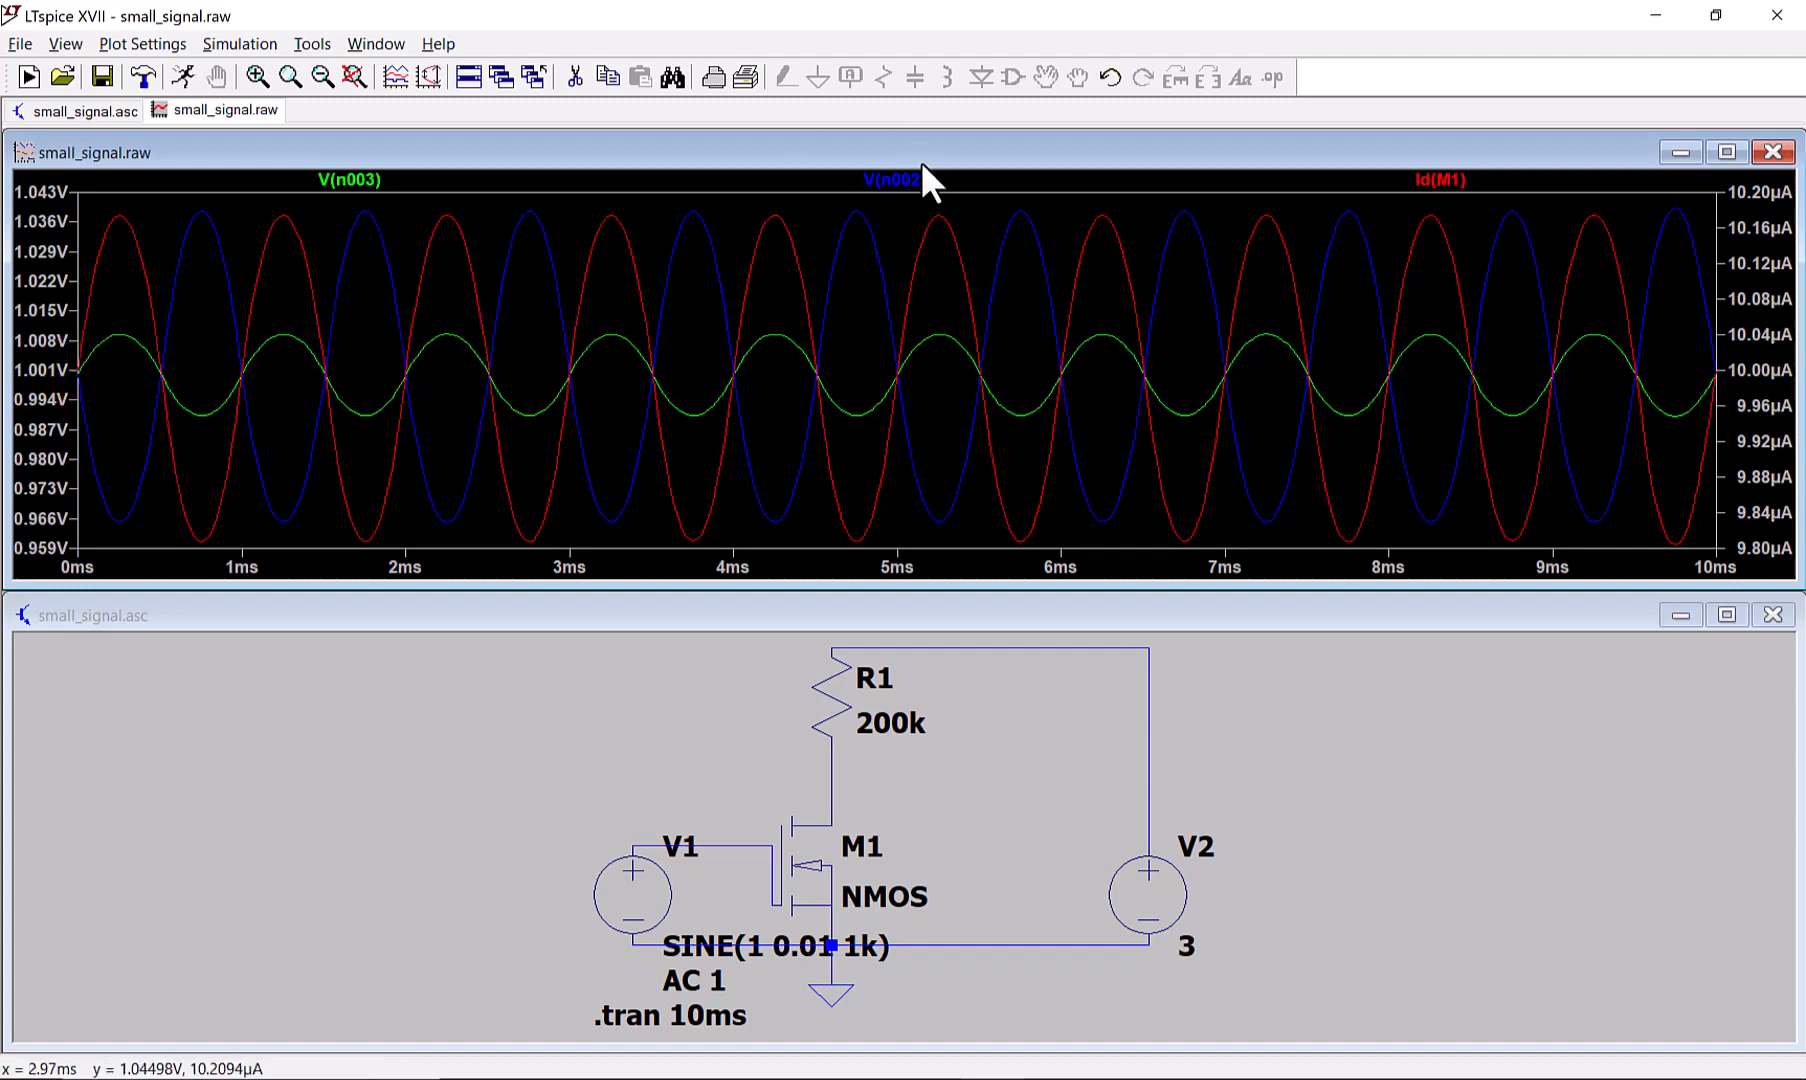
right_click(920, 190)
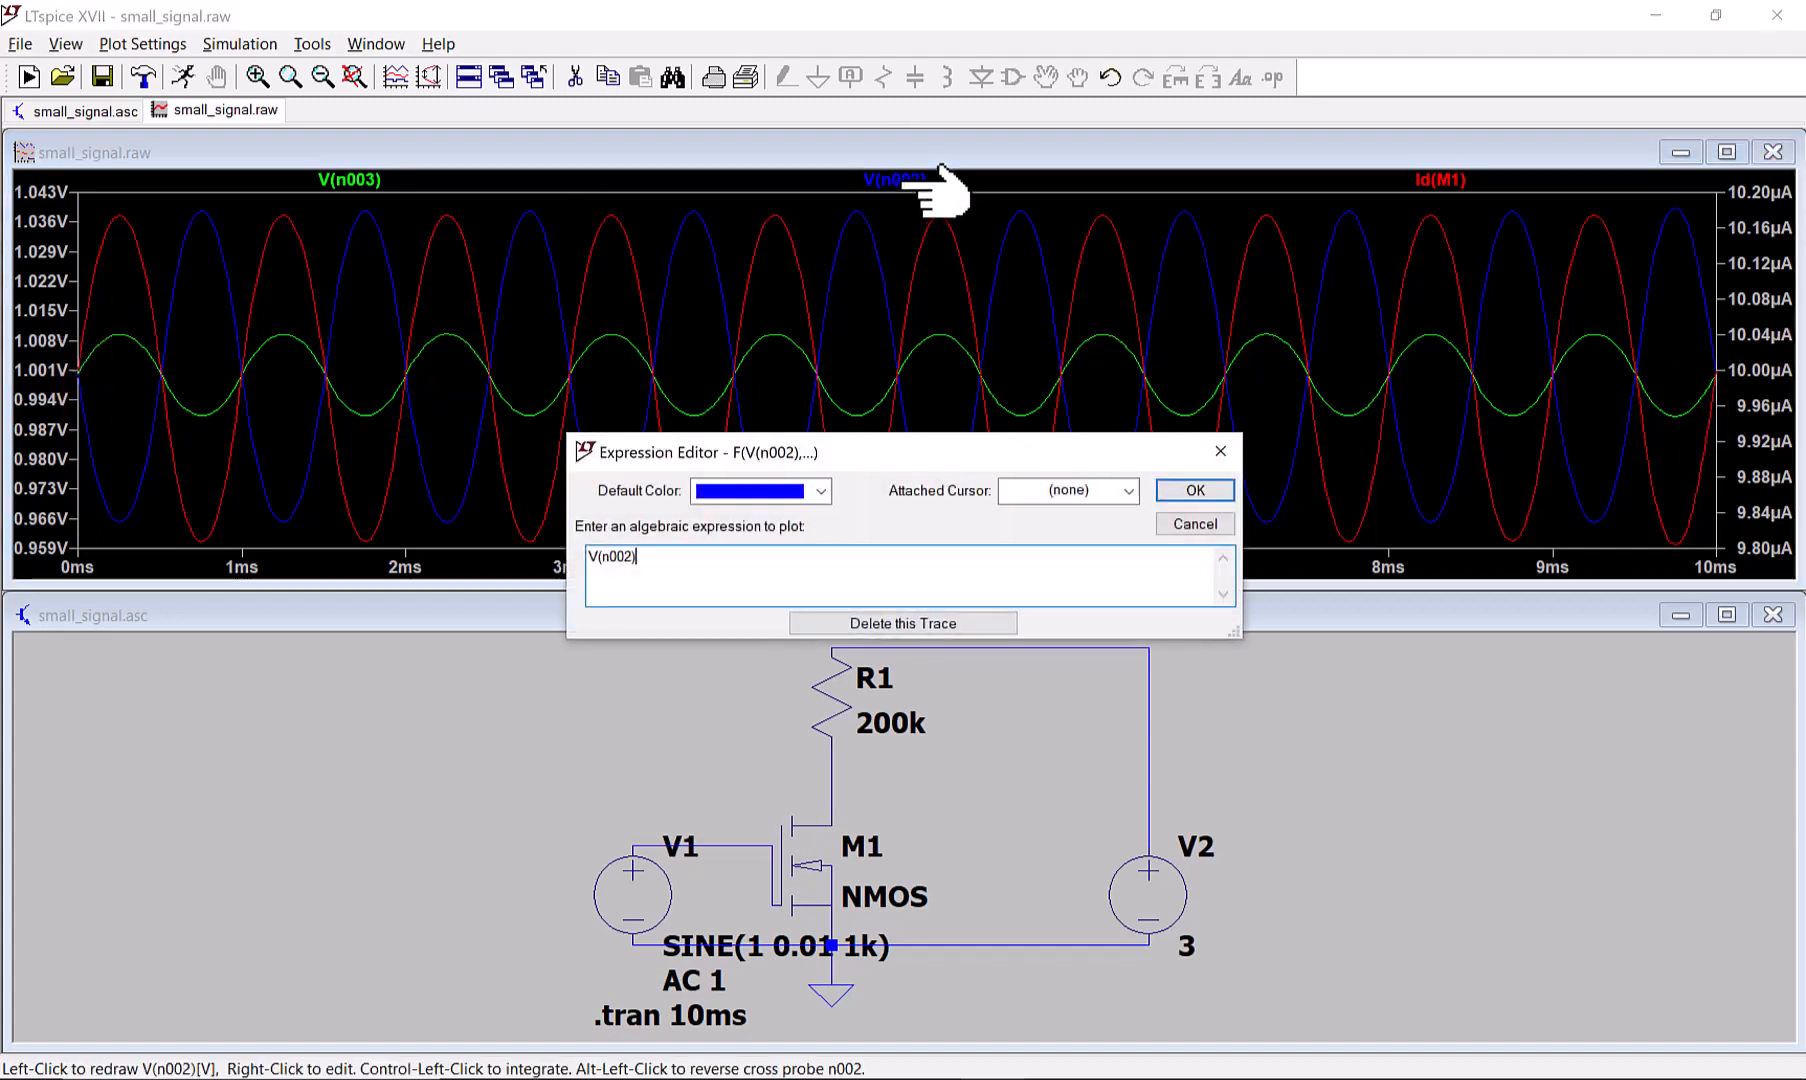
left_click(900, 625)
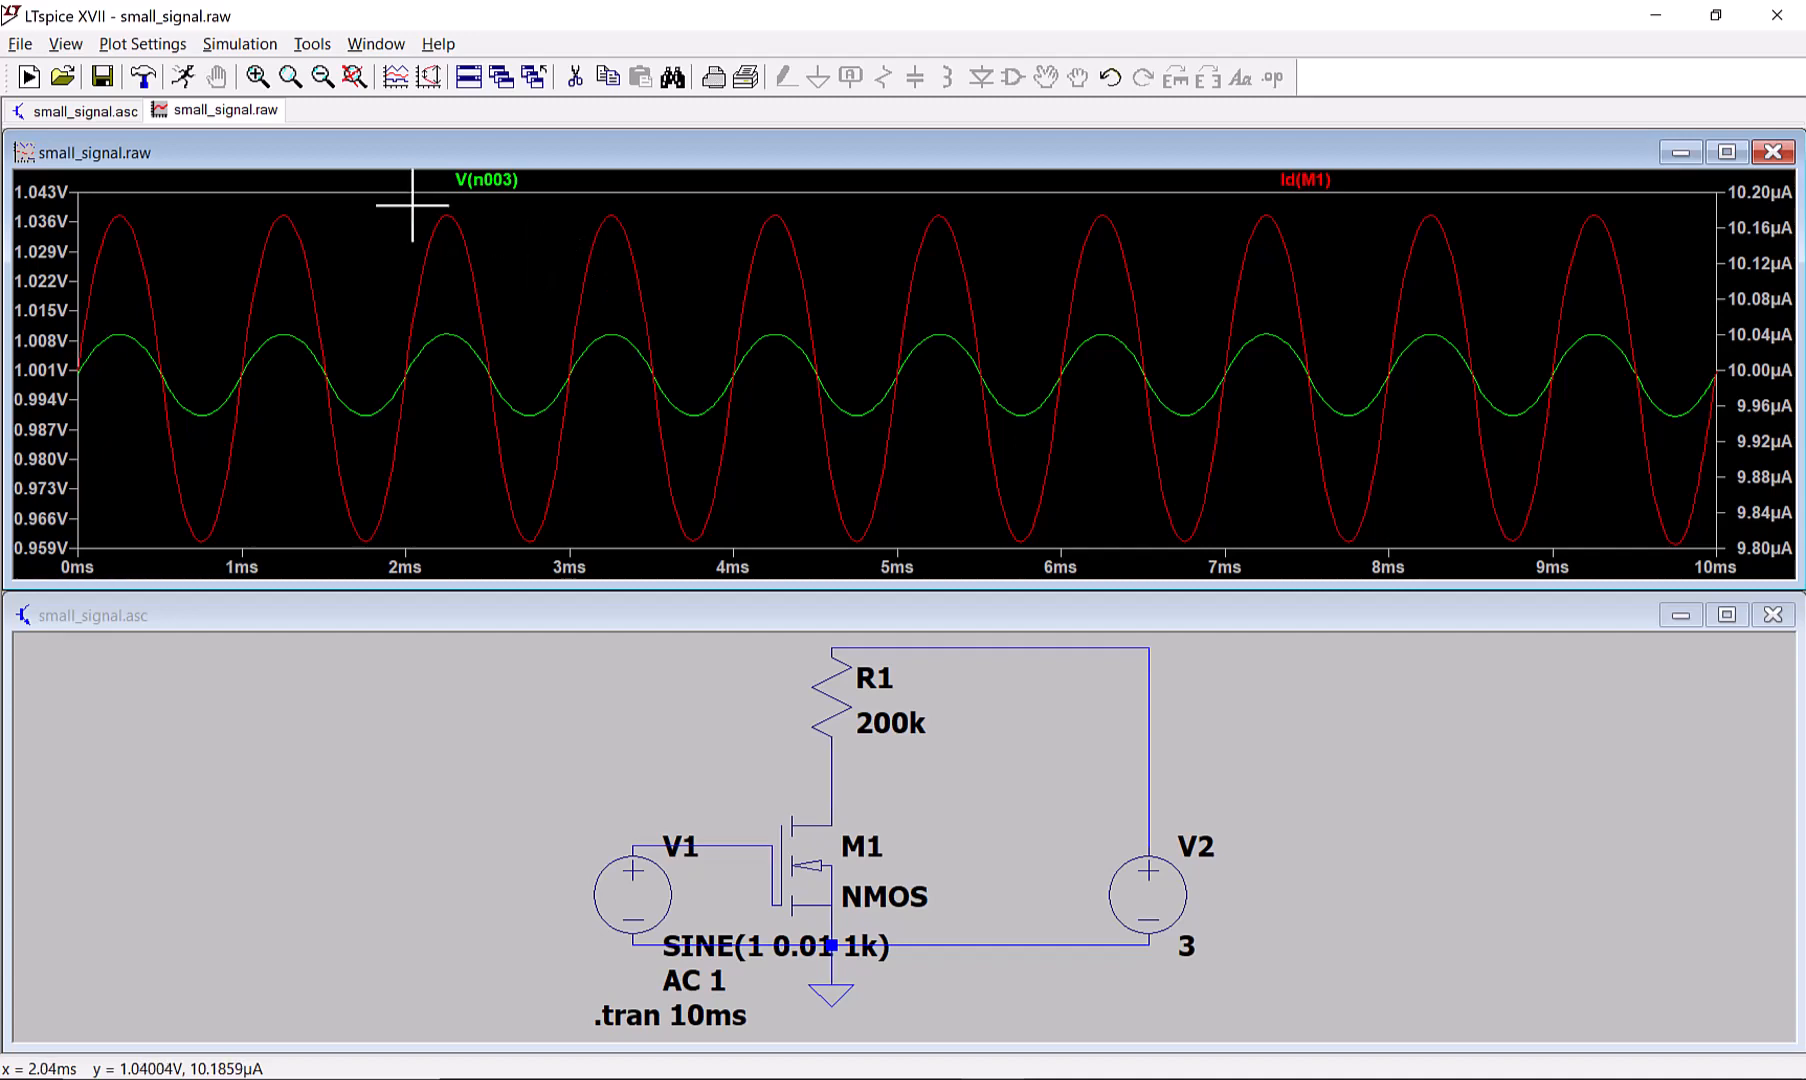
Change the waveform viewer's background color to white, with red, green and blue each at 255
left_click(146, 70)
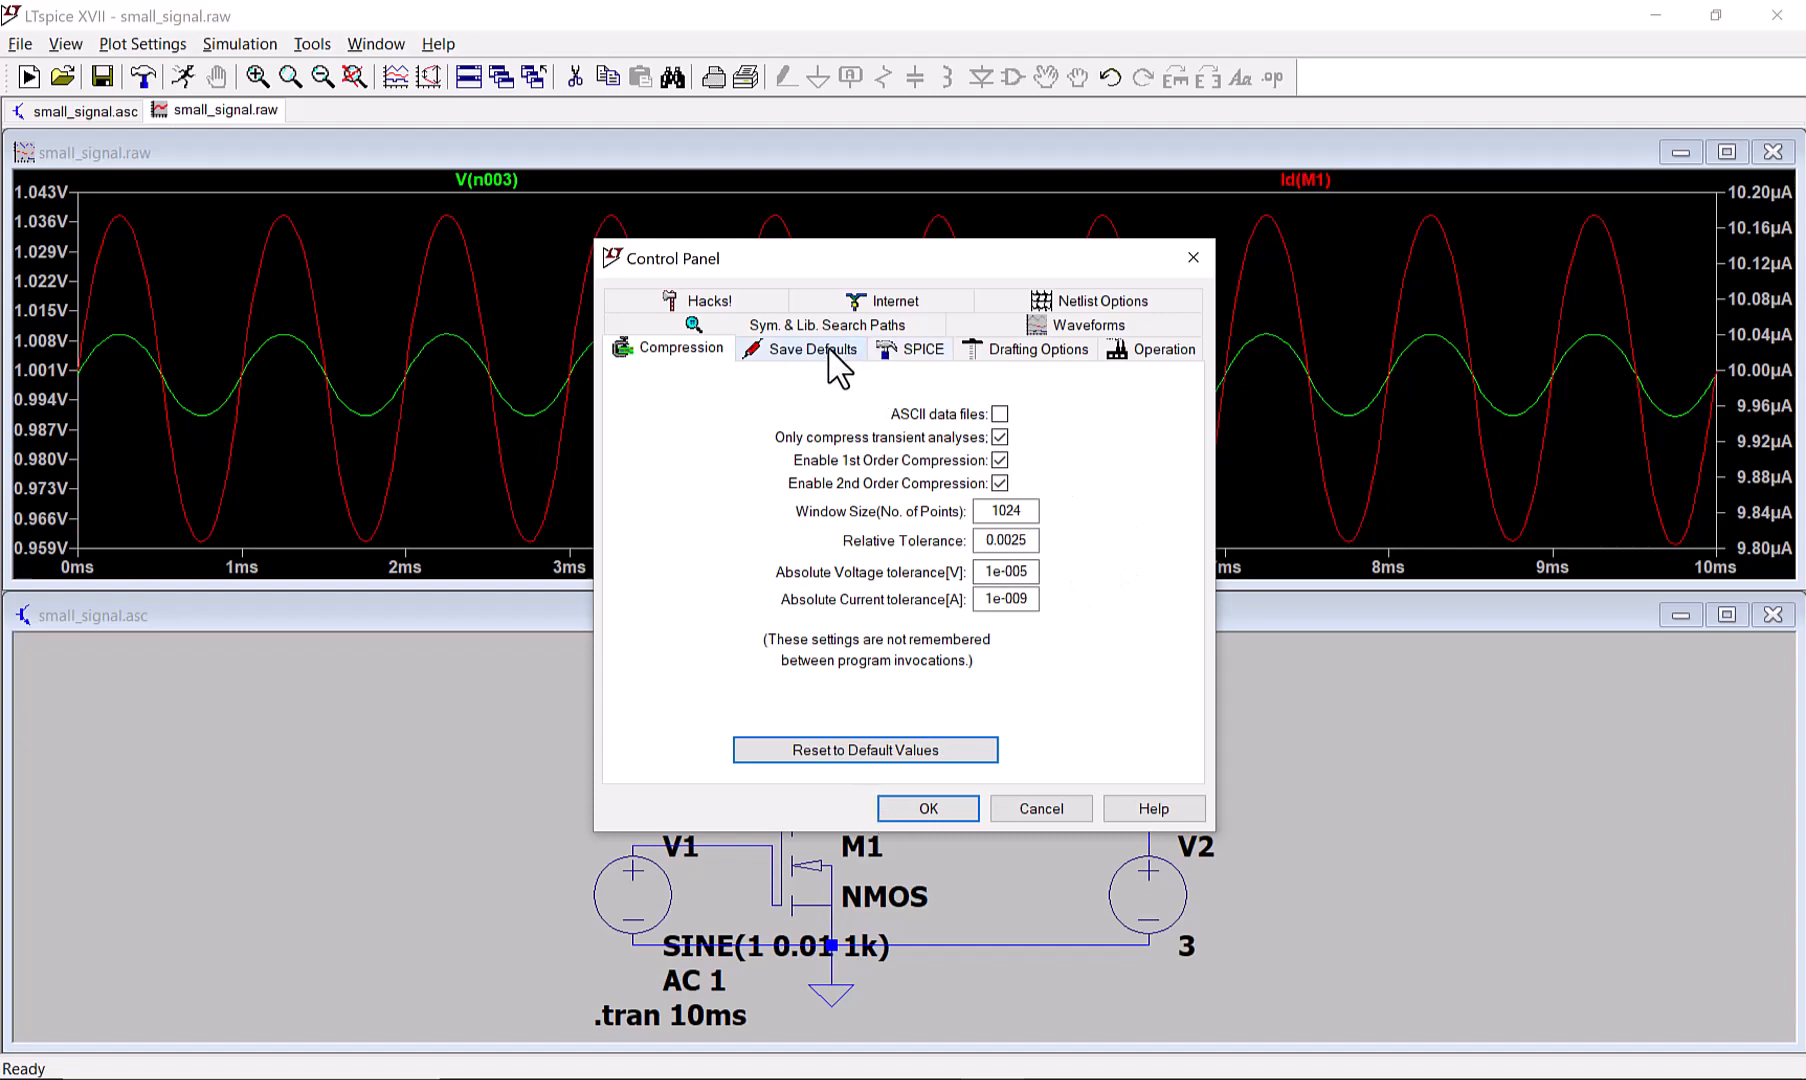
left_click(1098, 328)
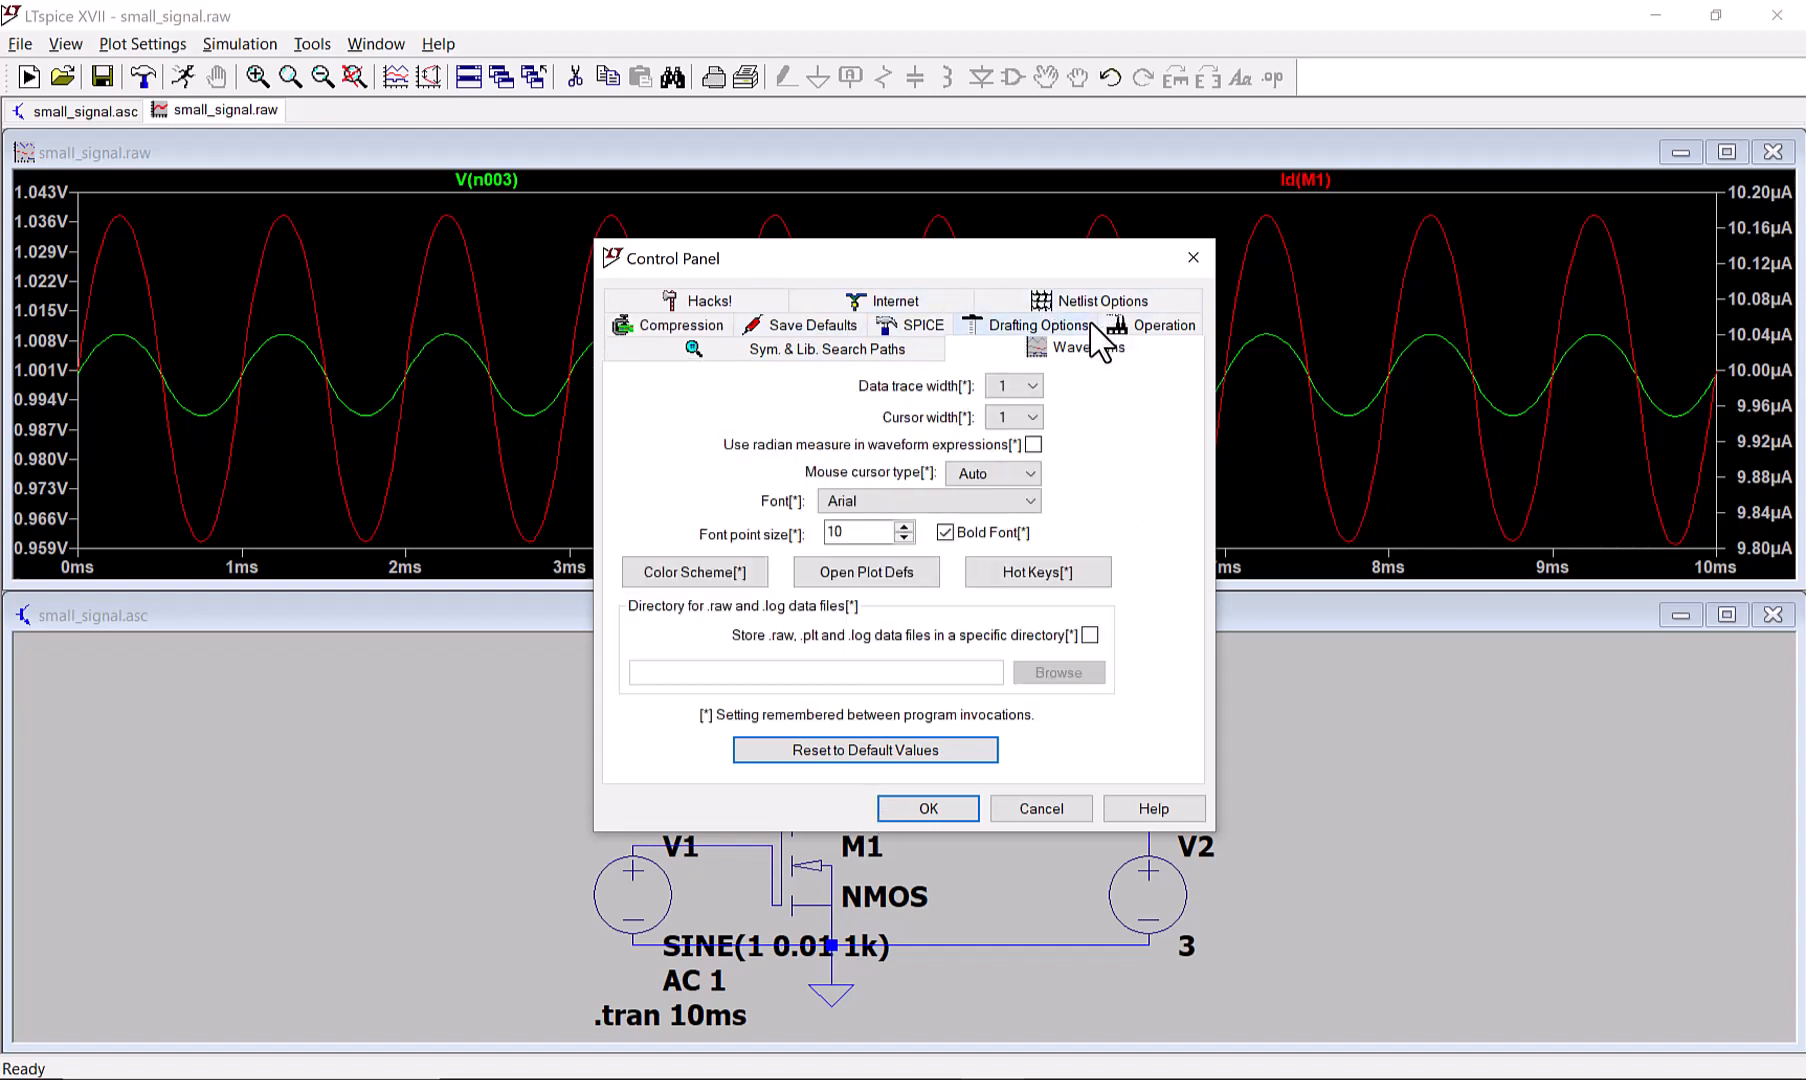
left_click(693, 575)
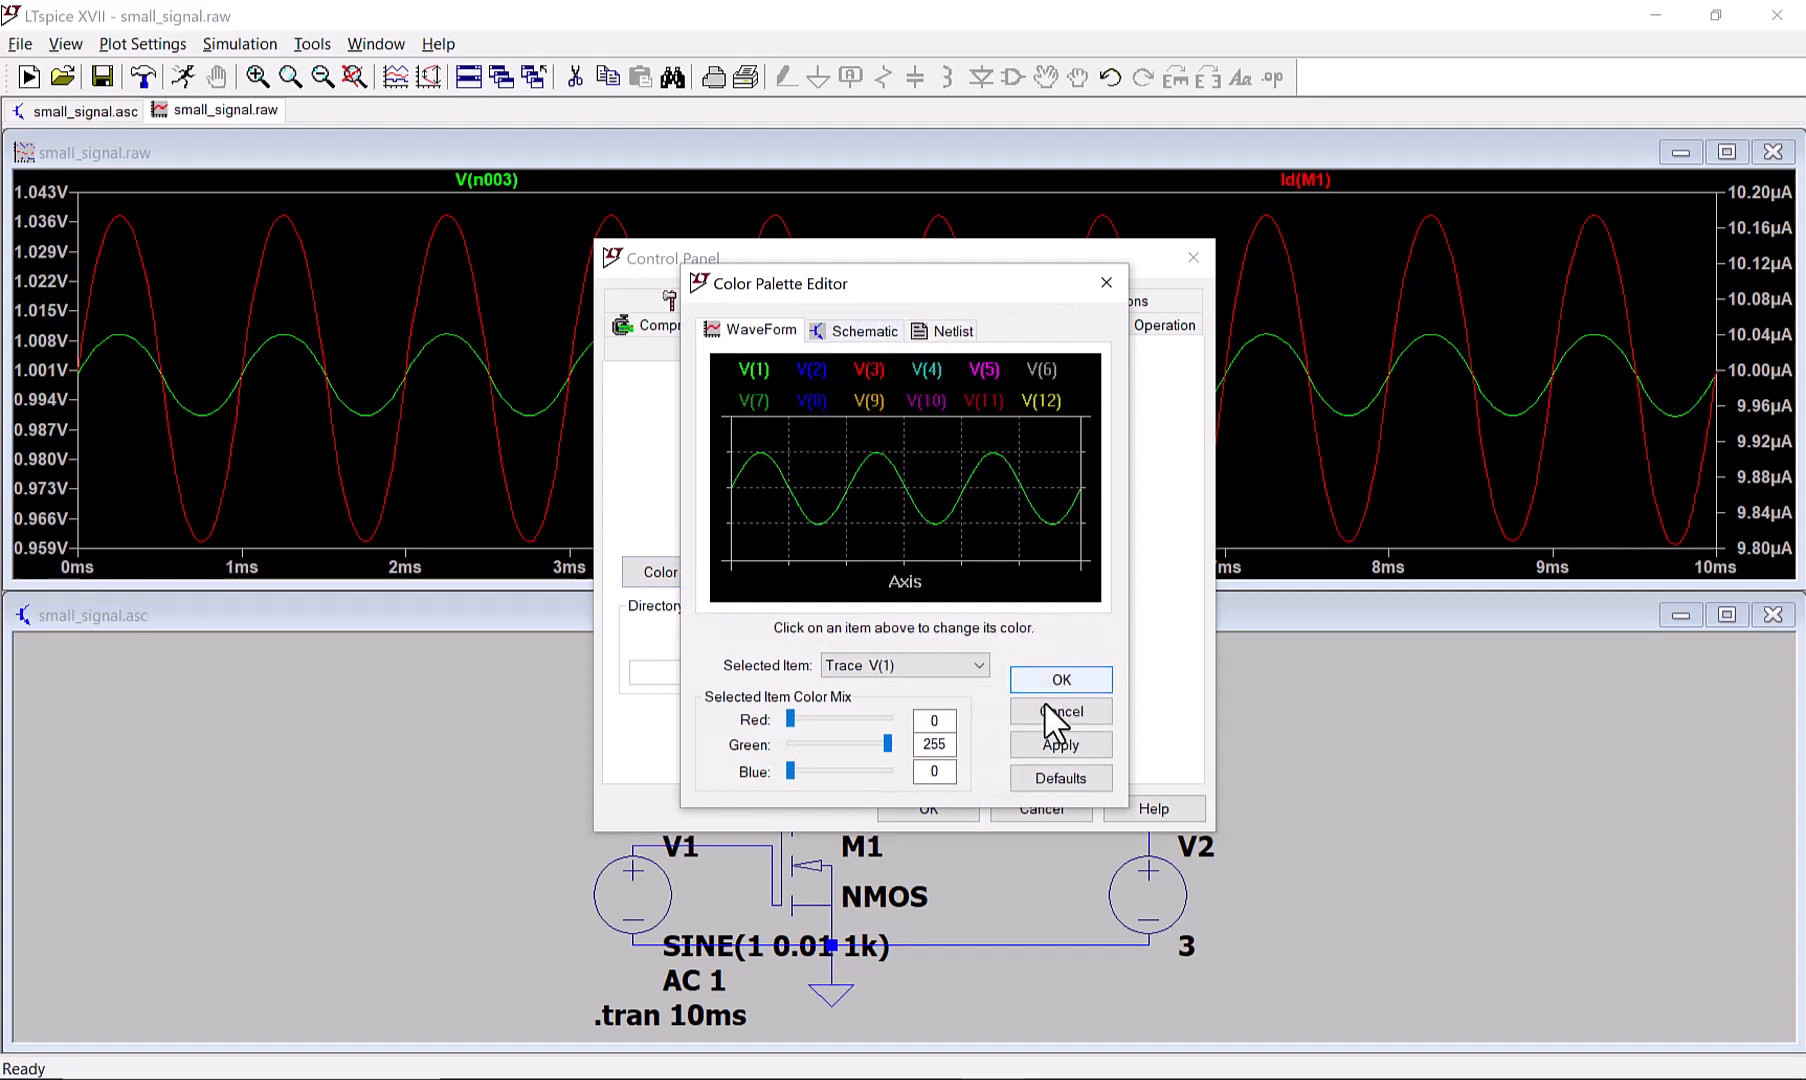
left_click(848, 336)
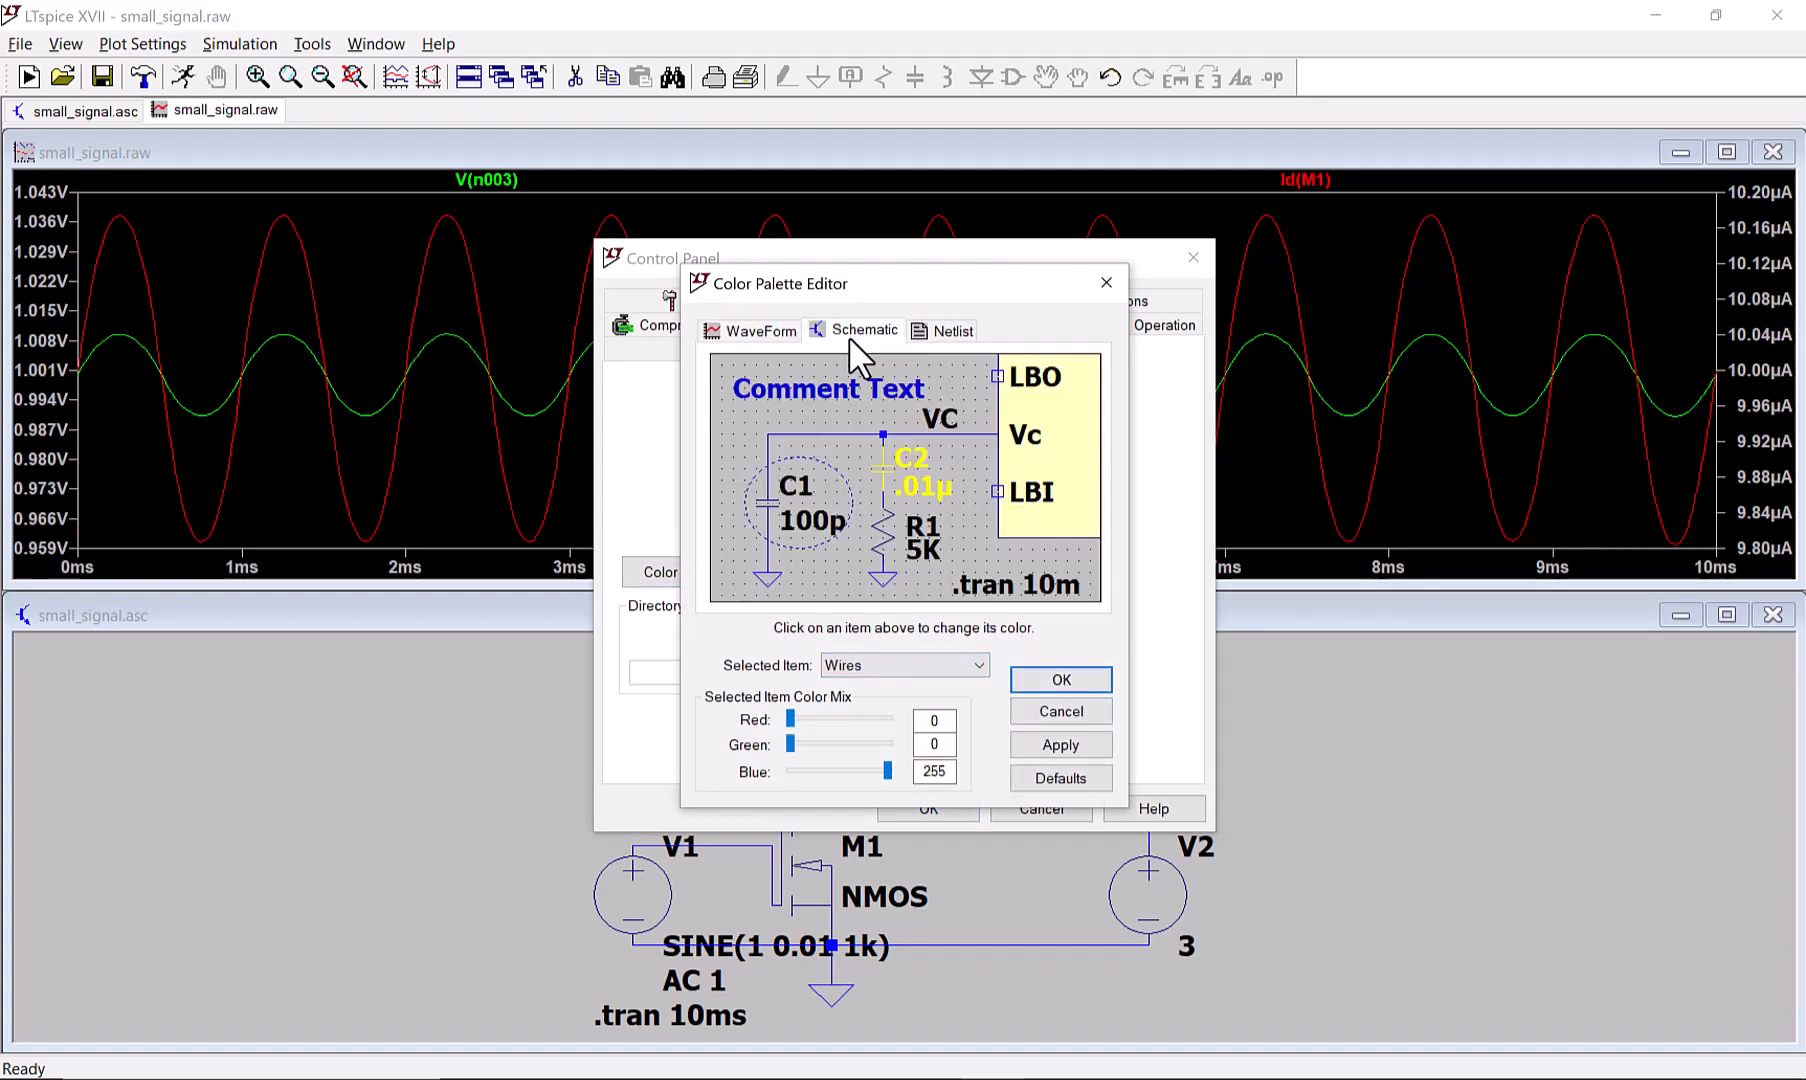
left_click(763, 332)
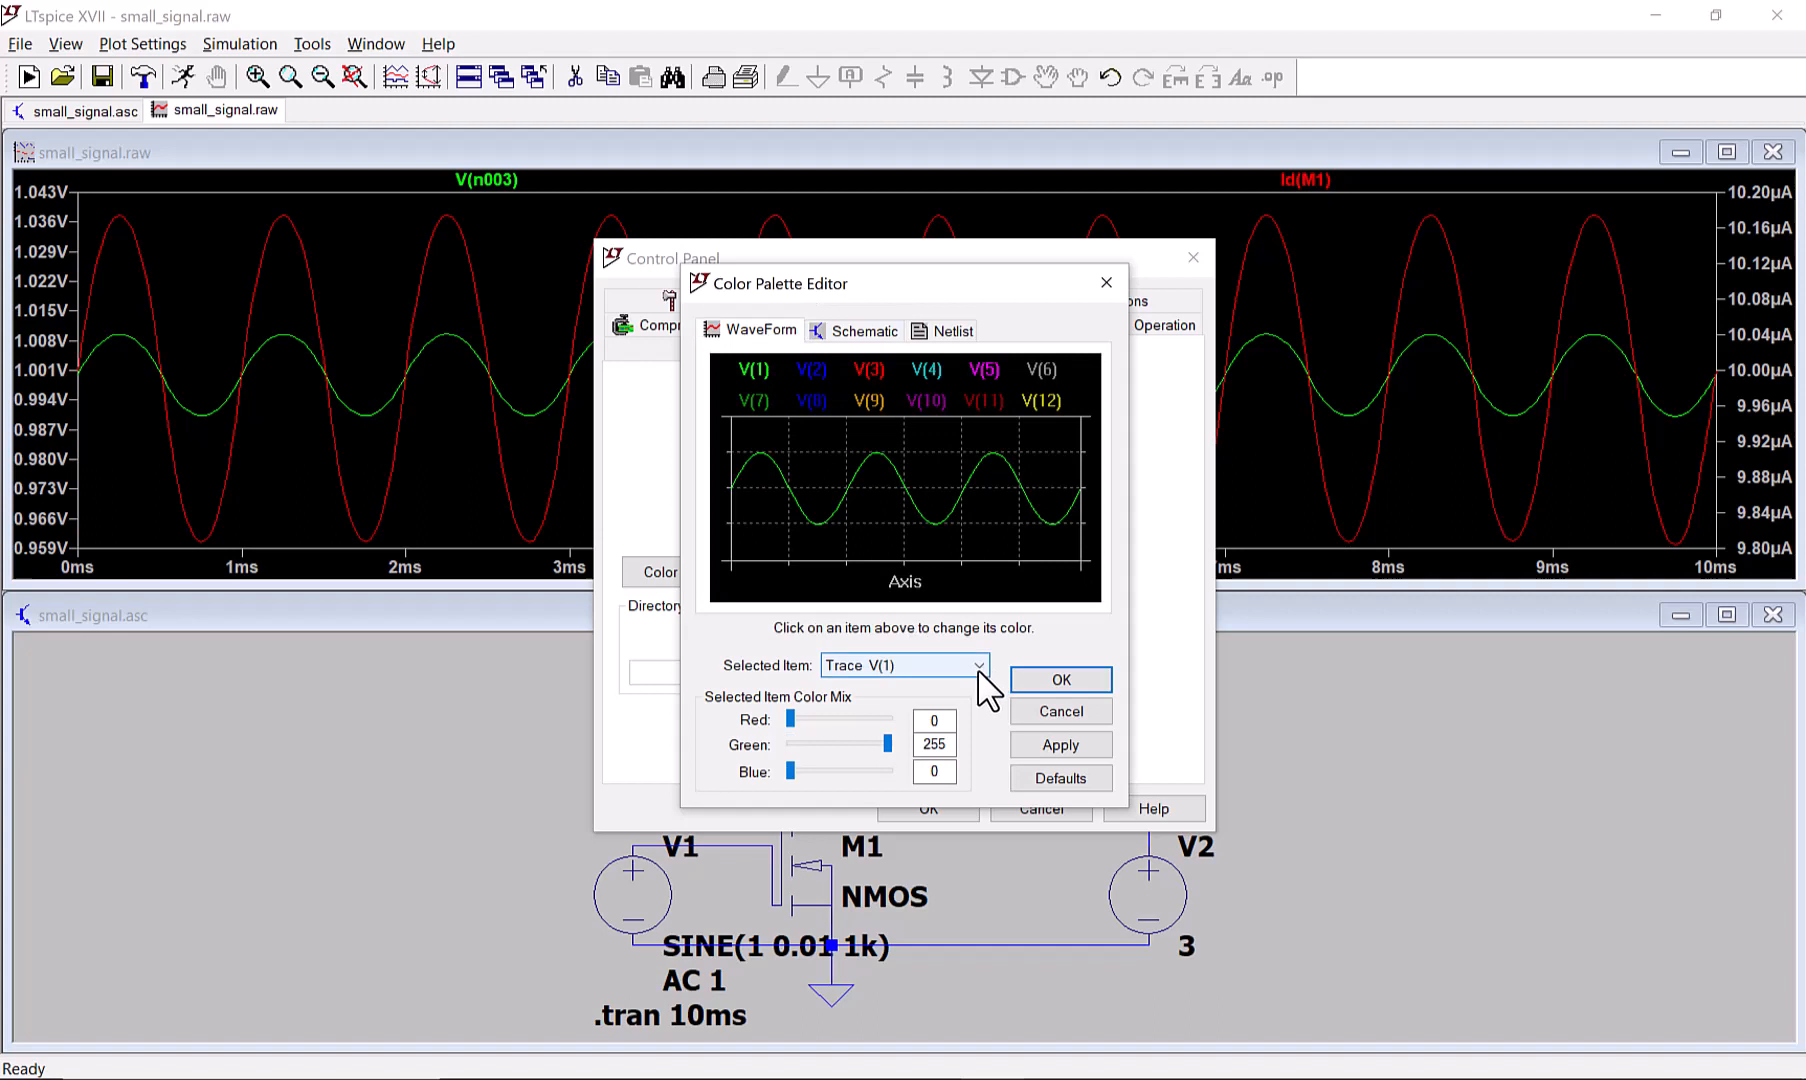
left_click(1000, 560)
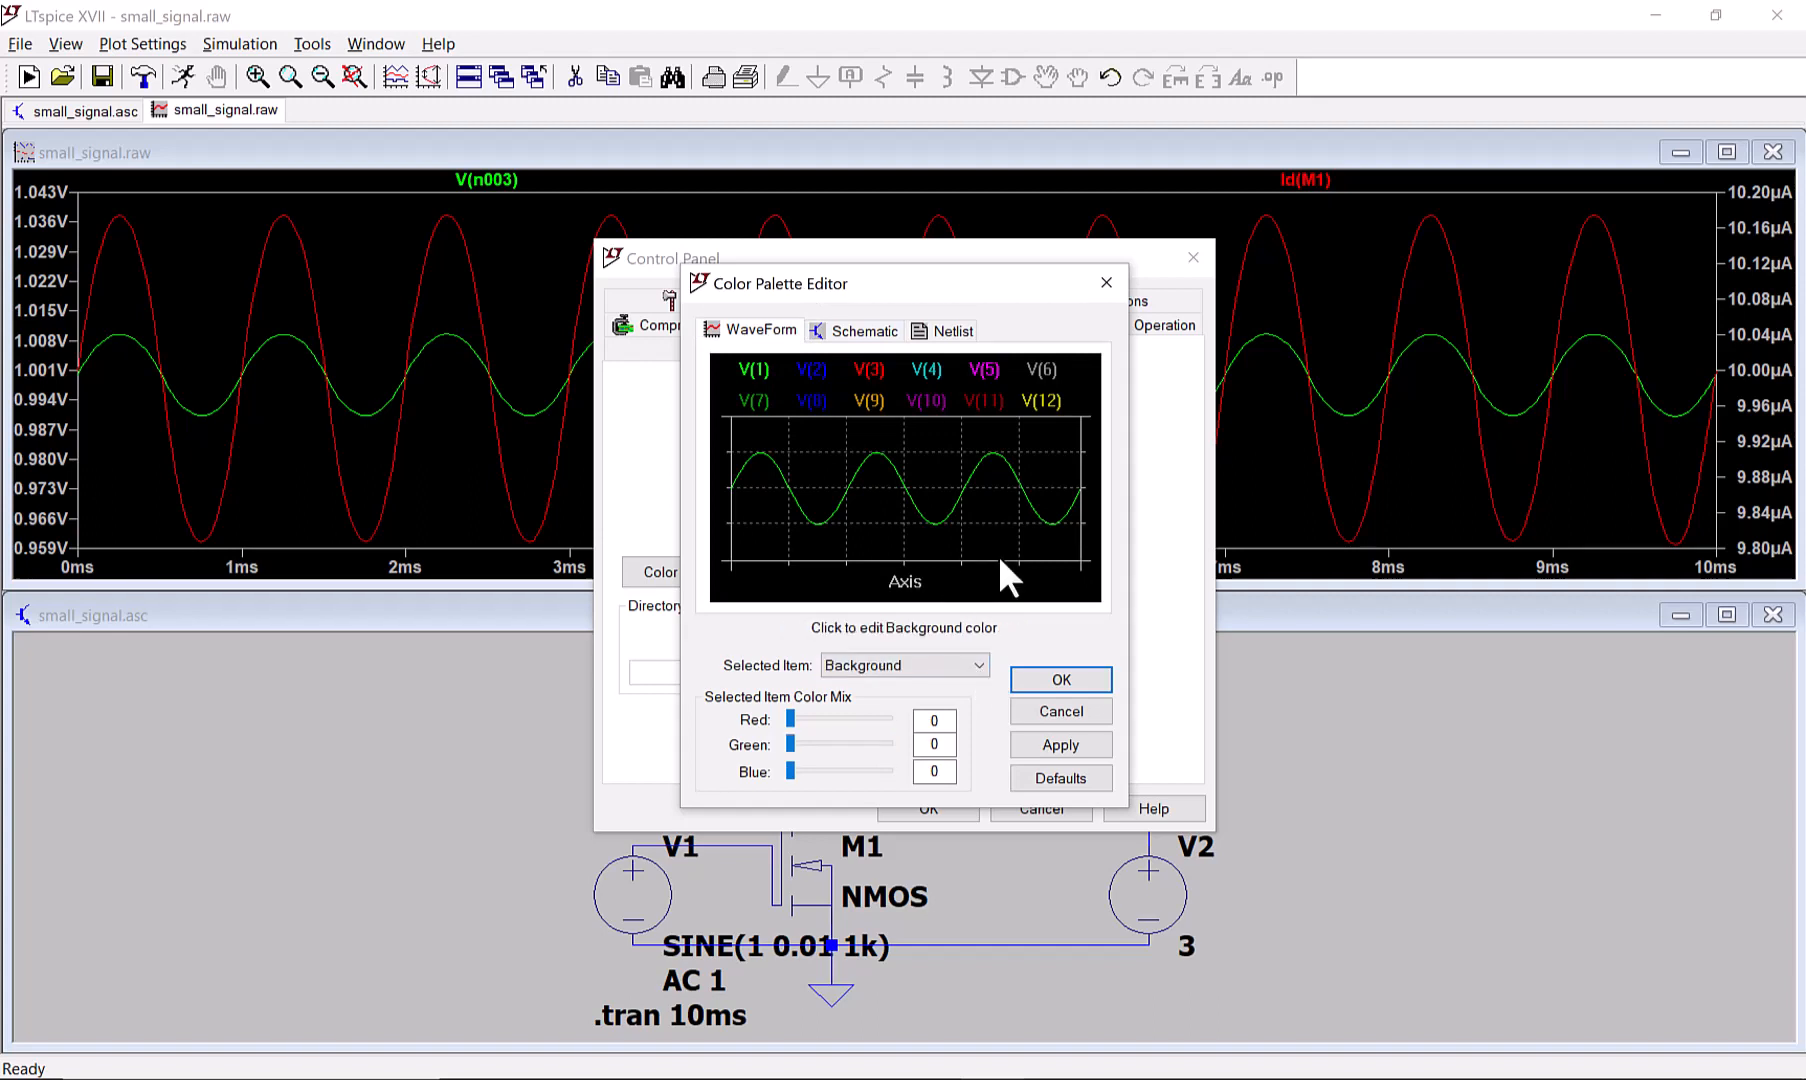
left_click_drag(790, 718, 893, 716)
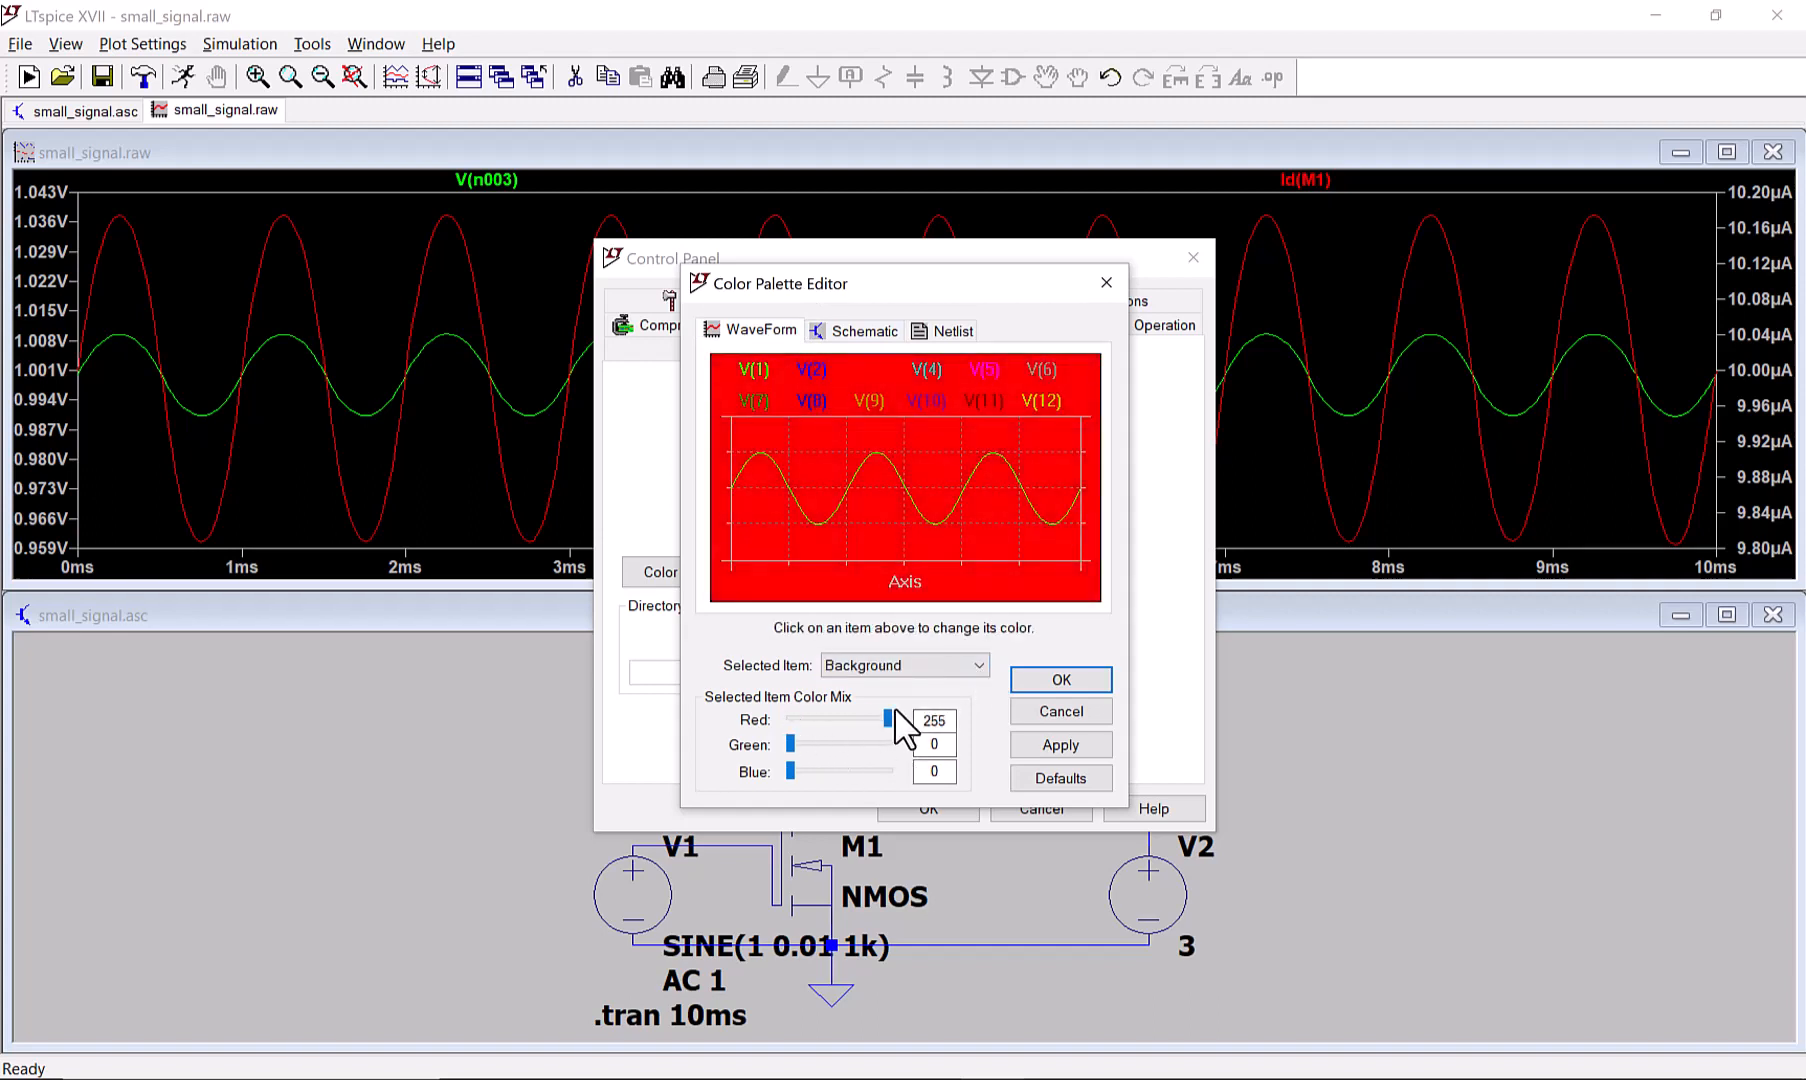
left_click_drag(791, 743, 905, 740)
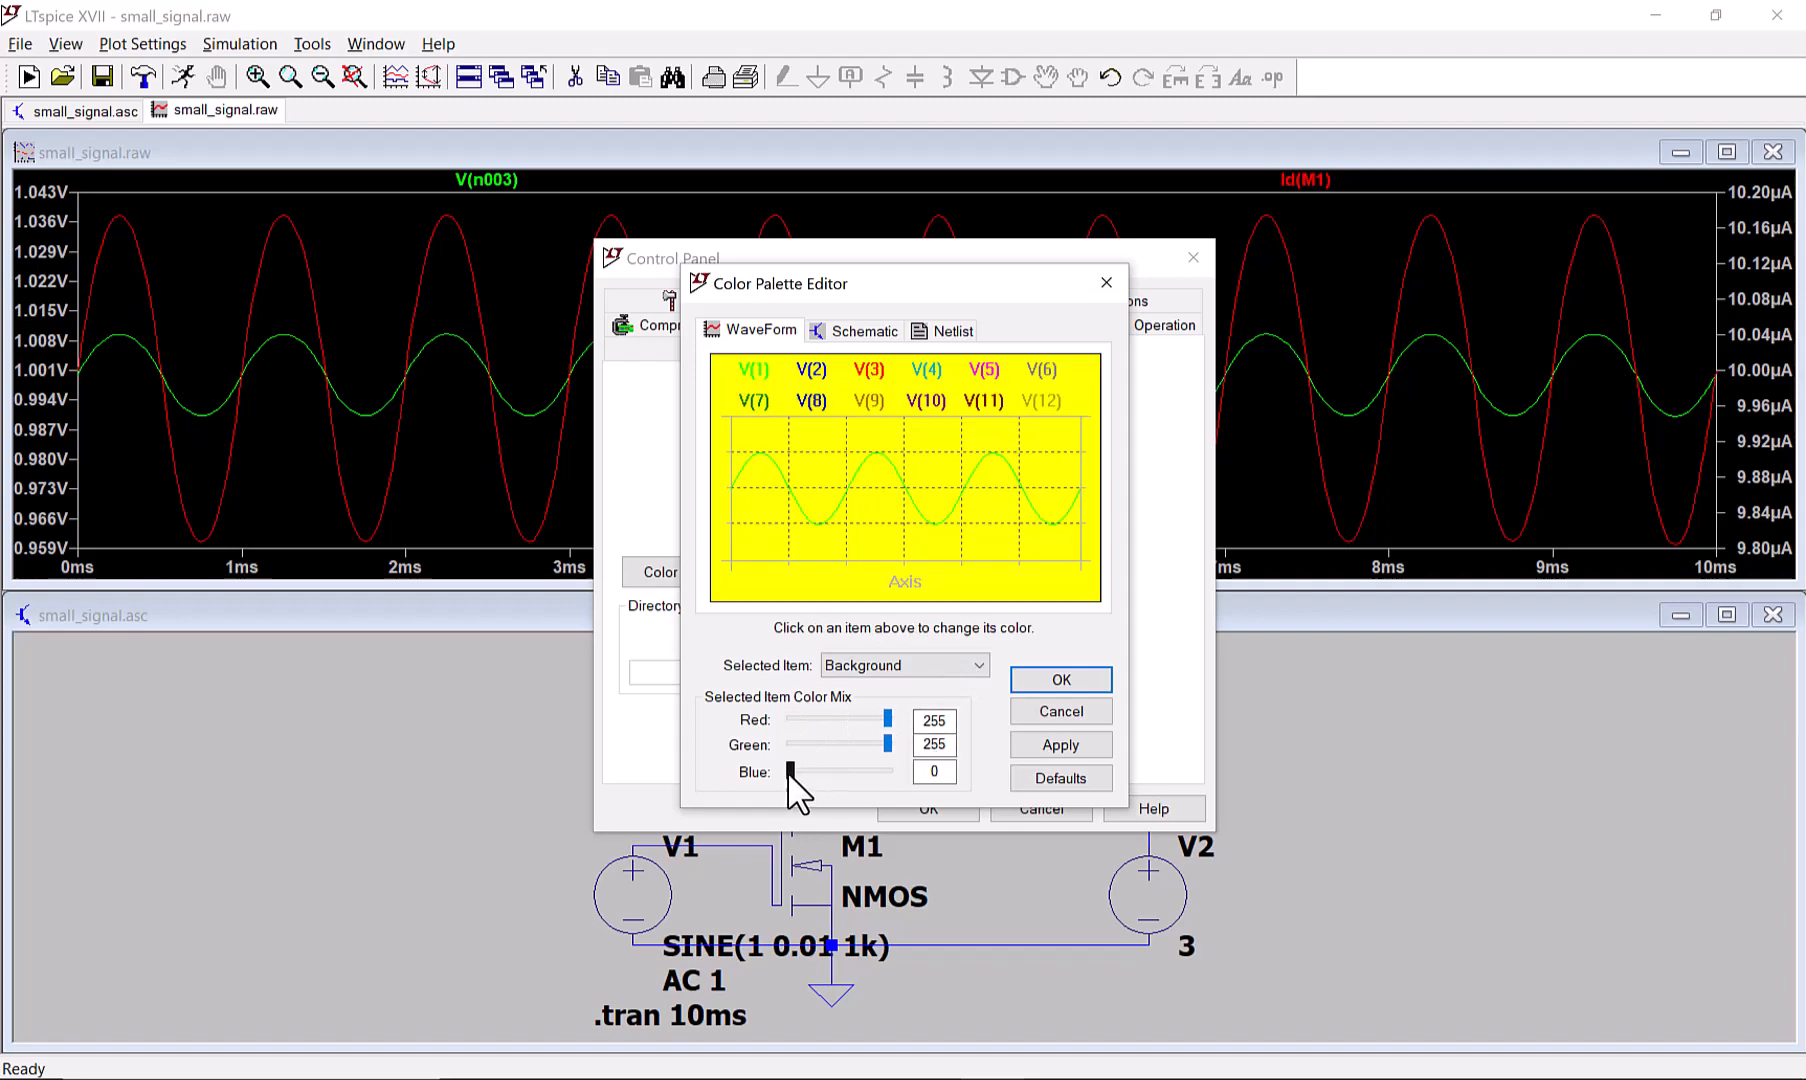
left_click_drag(790, 770, 950, 772)
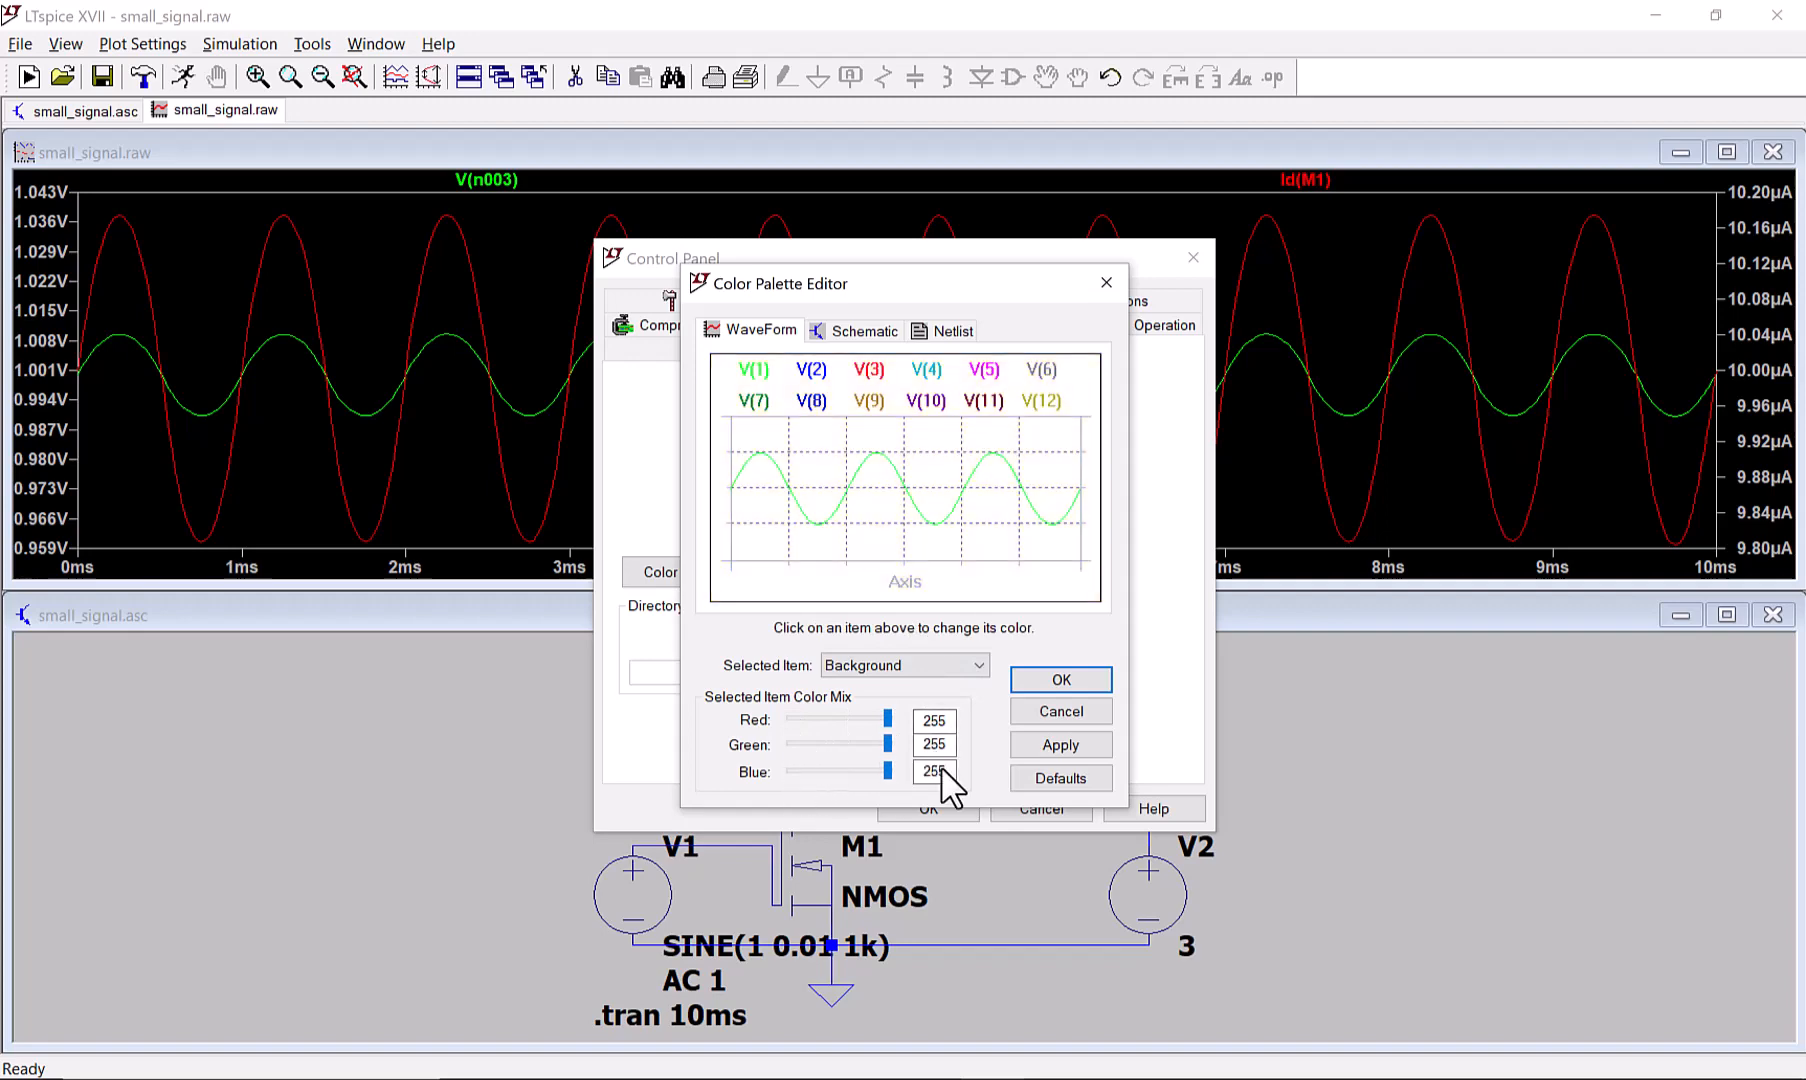
left_click(1062, 680)
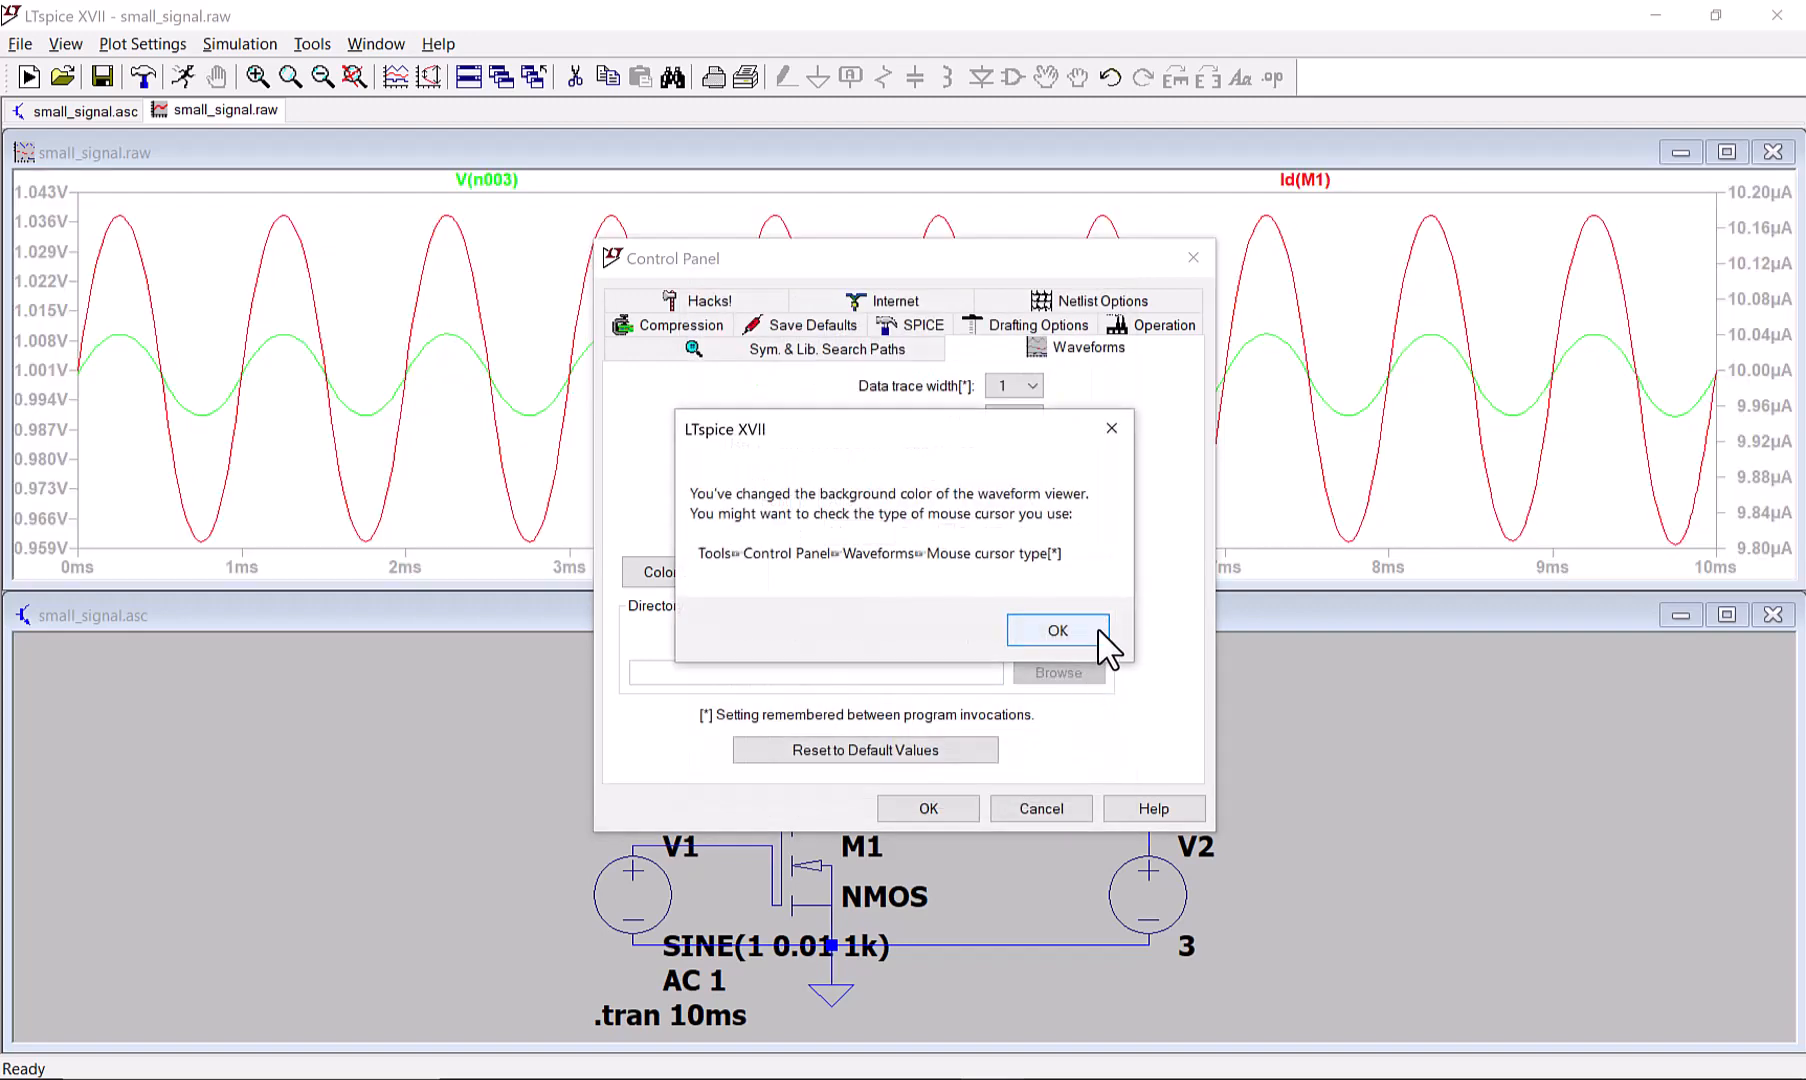
left_click(1101, 640)
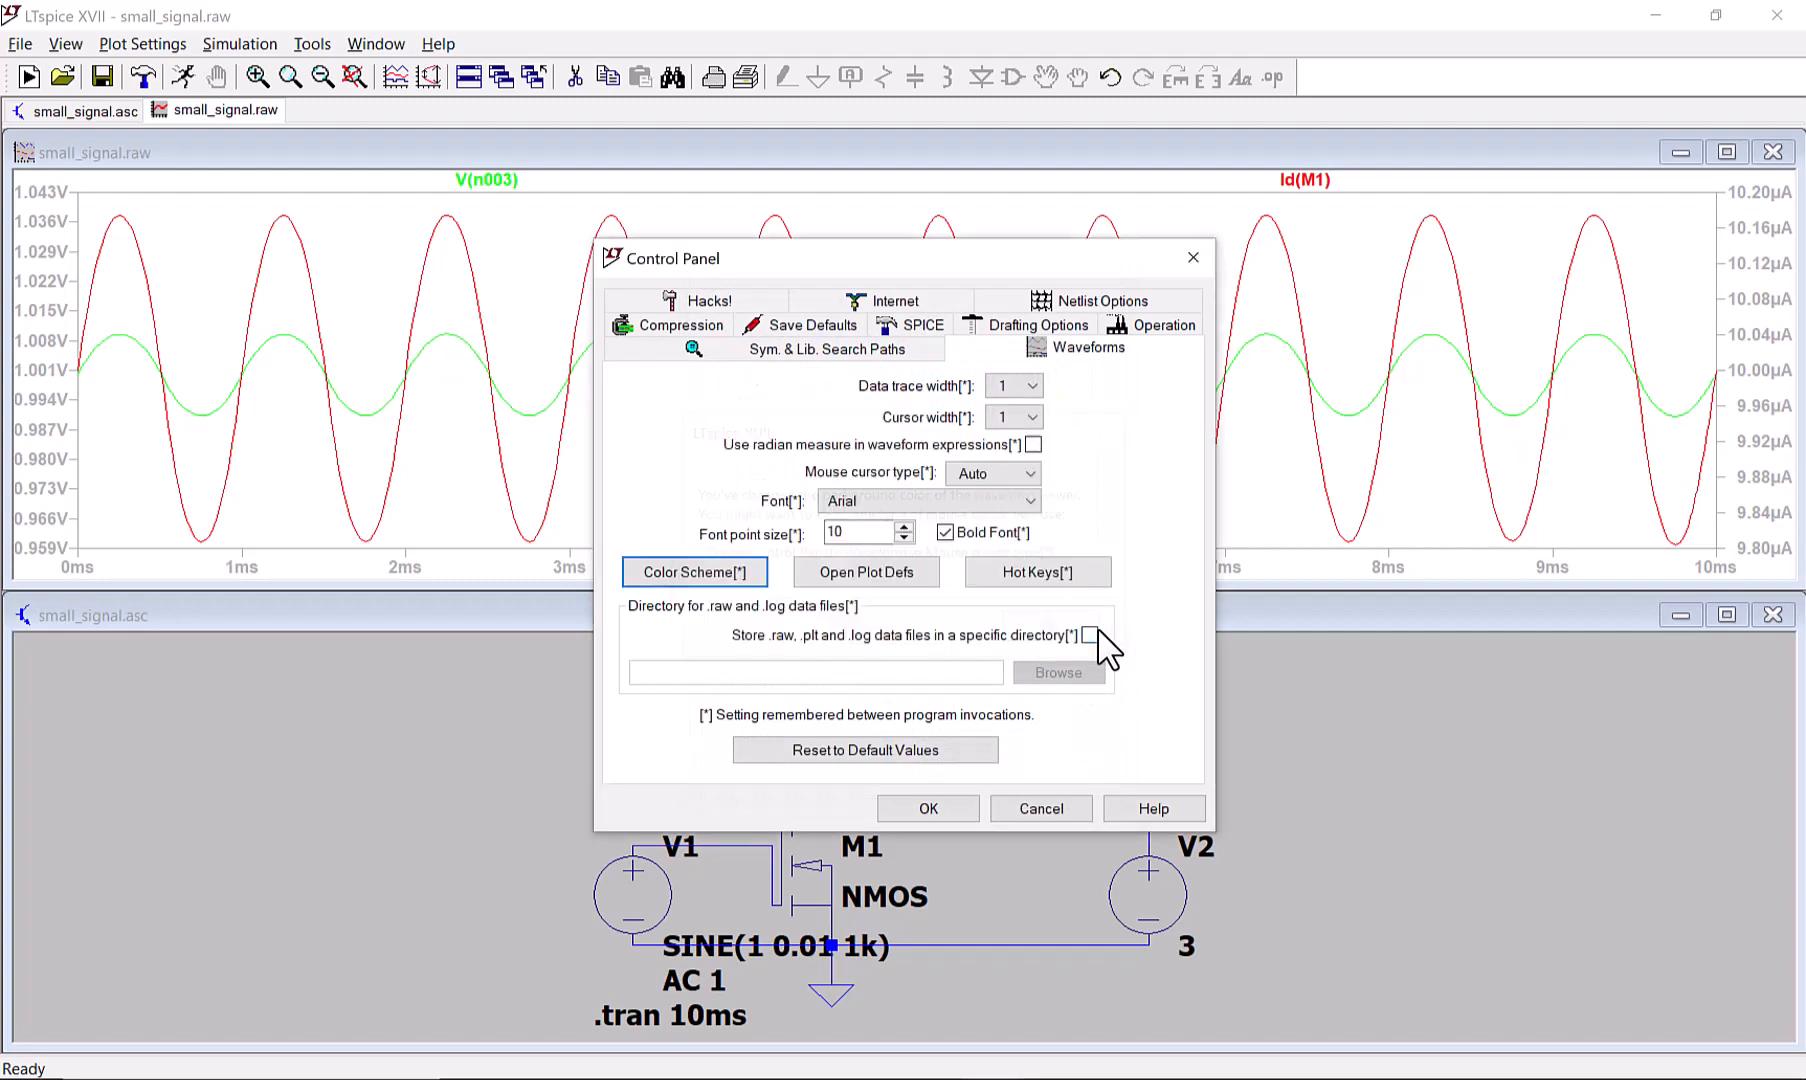
left_click(961, 803)
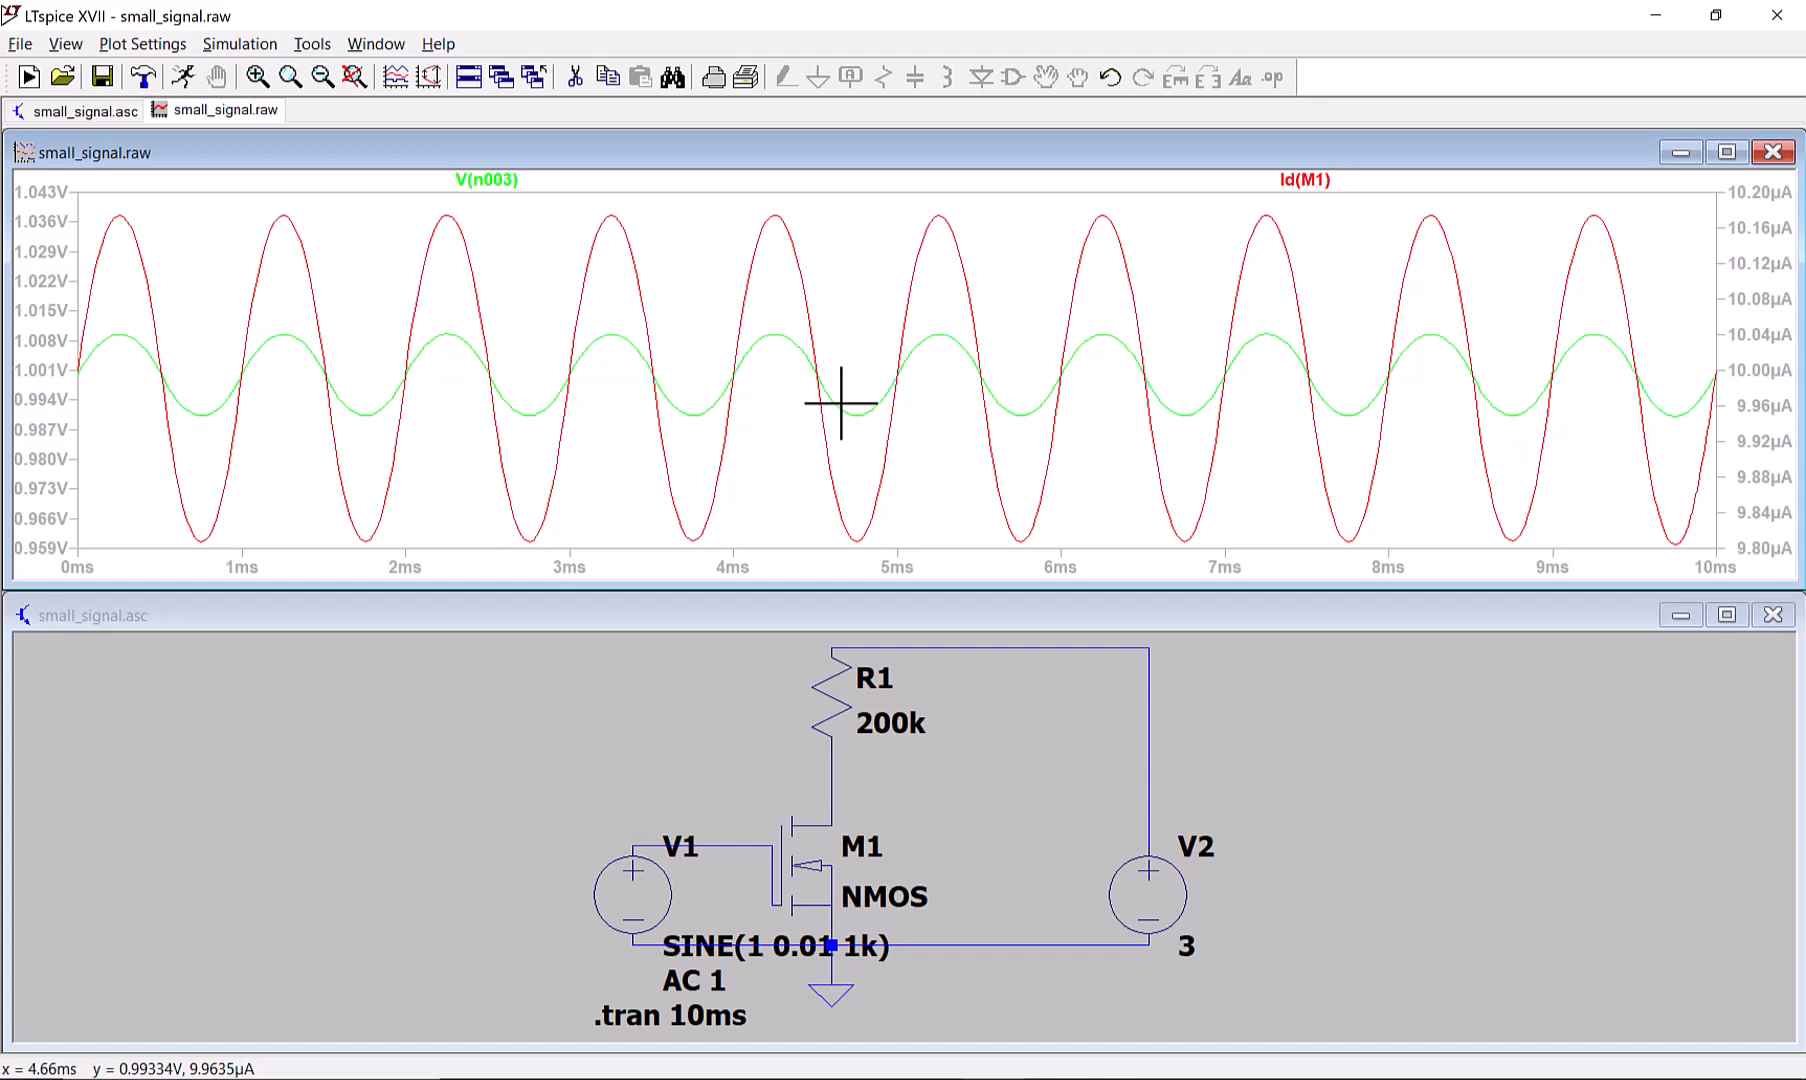
Attach a cursor to the V(n003) trace and add M1's drain voltage V(n002) to the plot
left_click(505, 179)
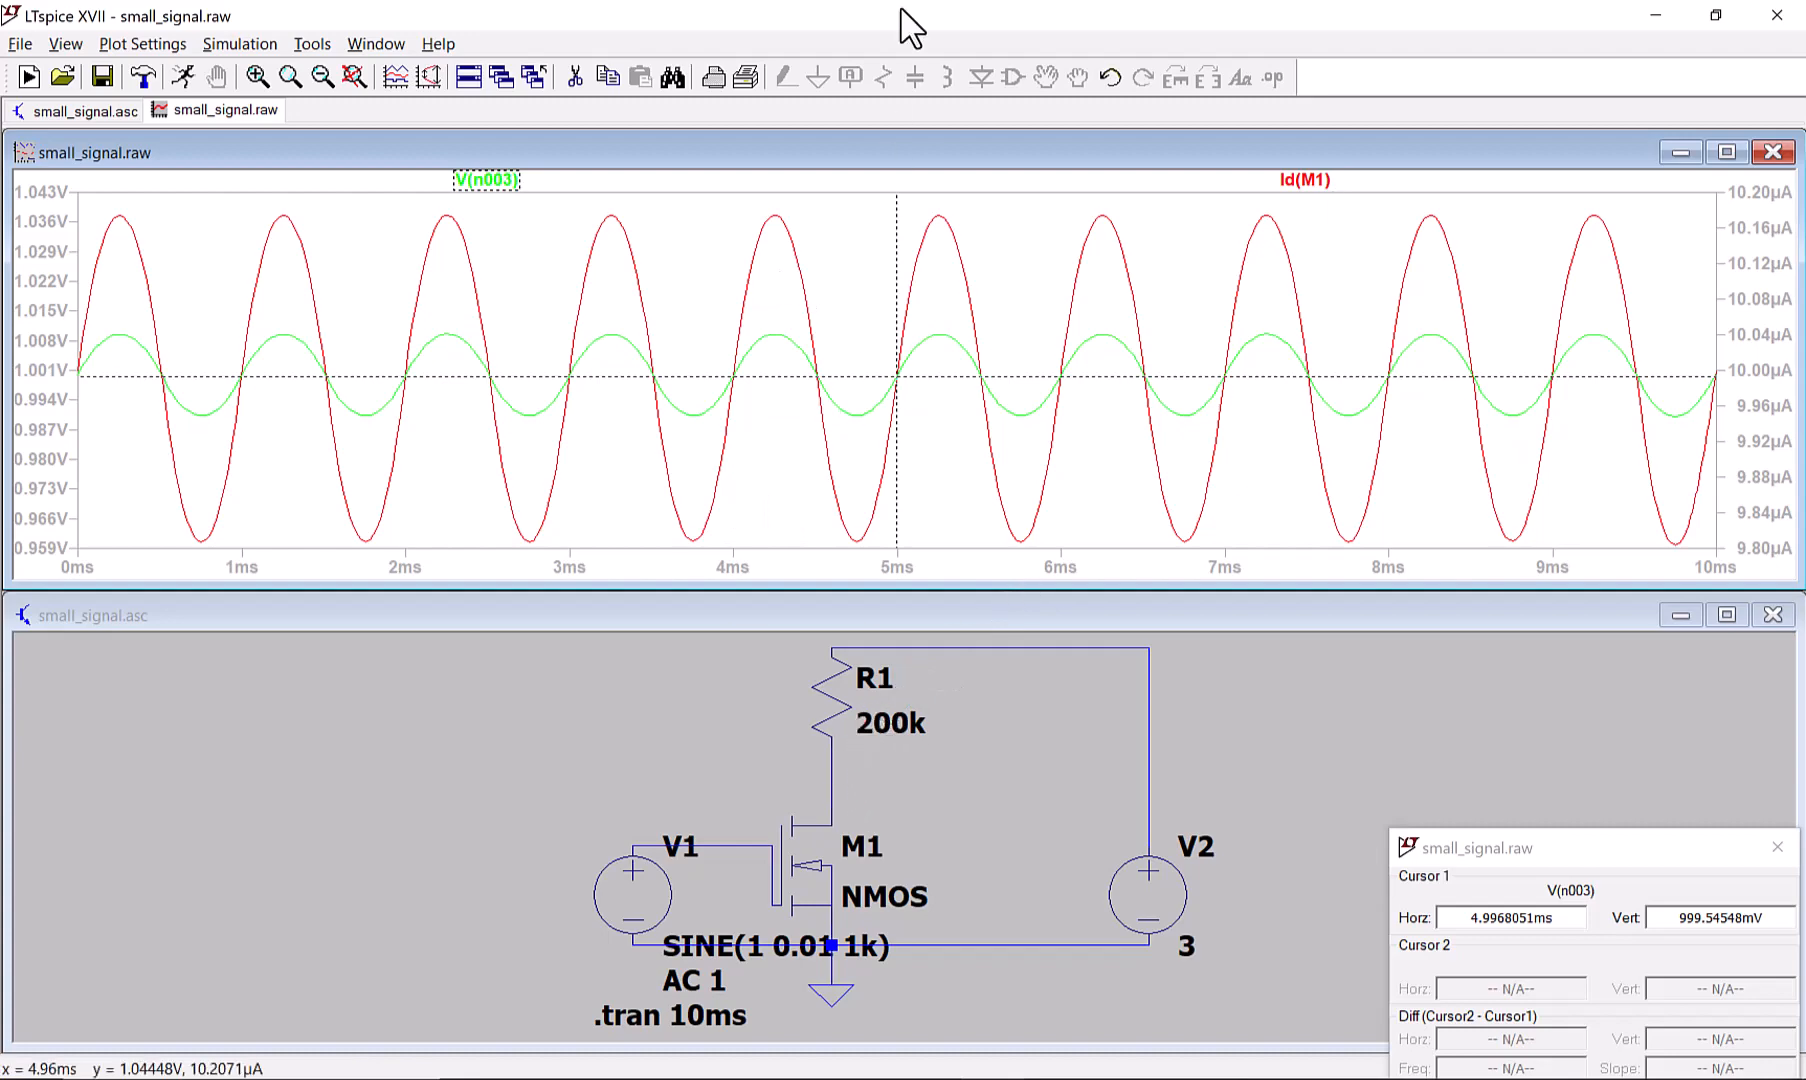
left_click(837, 755)
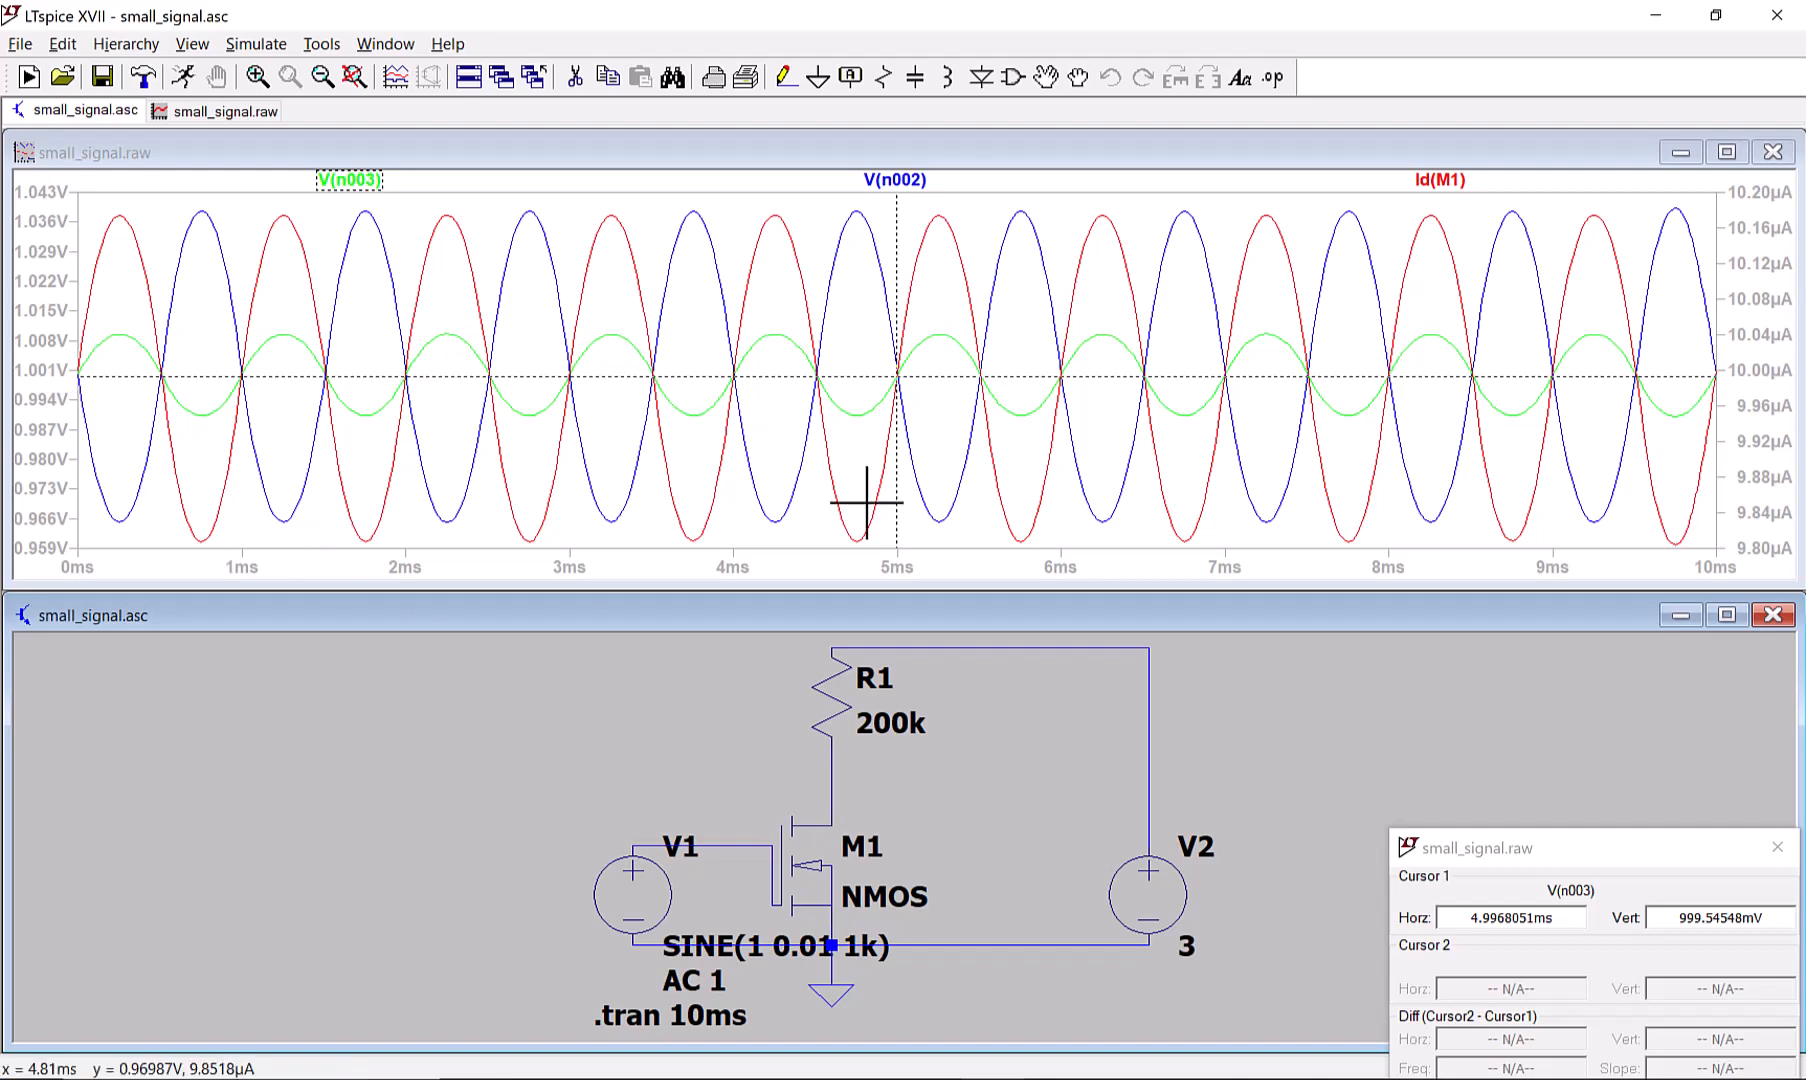
Switch to the lecture slideshow and advance to the "Simple Biasing (λ=0)" slide
key("alt+Tab")
key("alt+Tab")
key("alt+Tab")
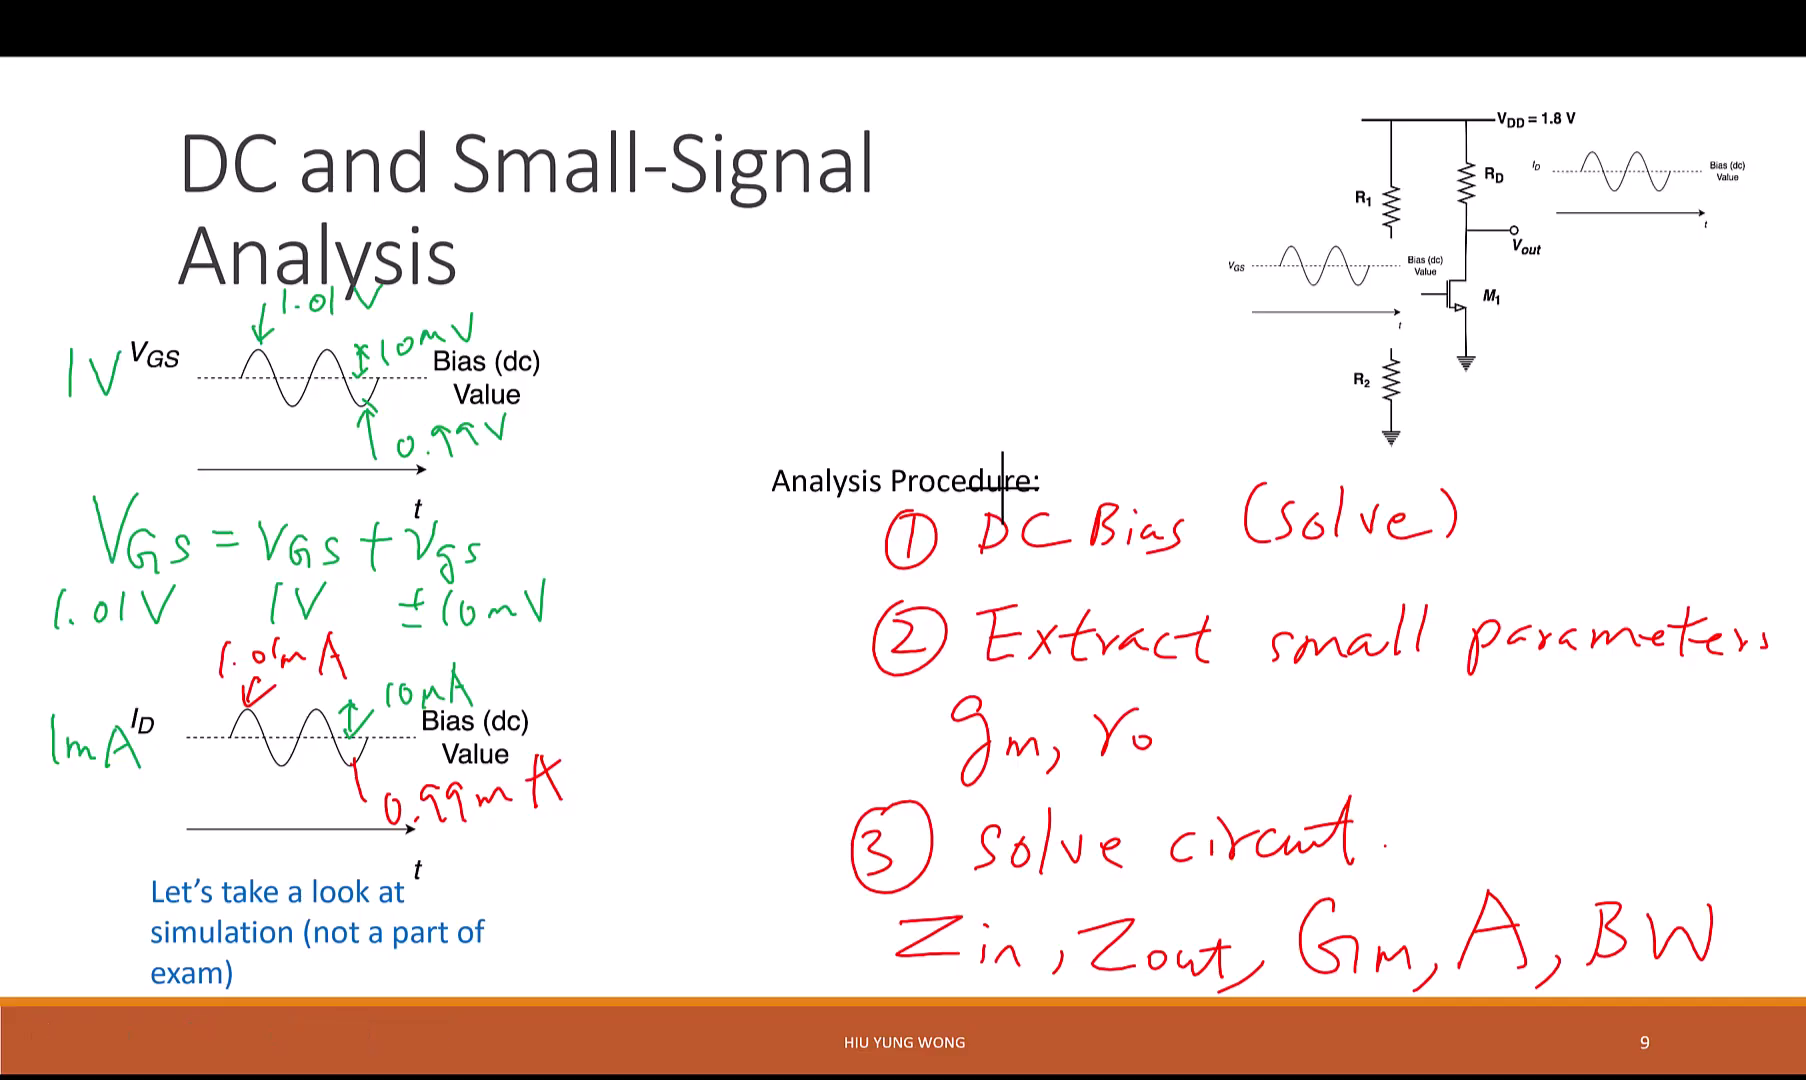
key("Right")
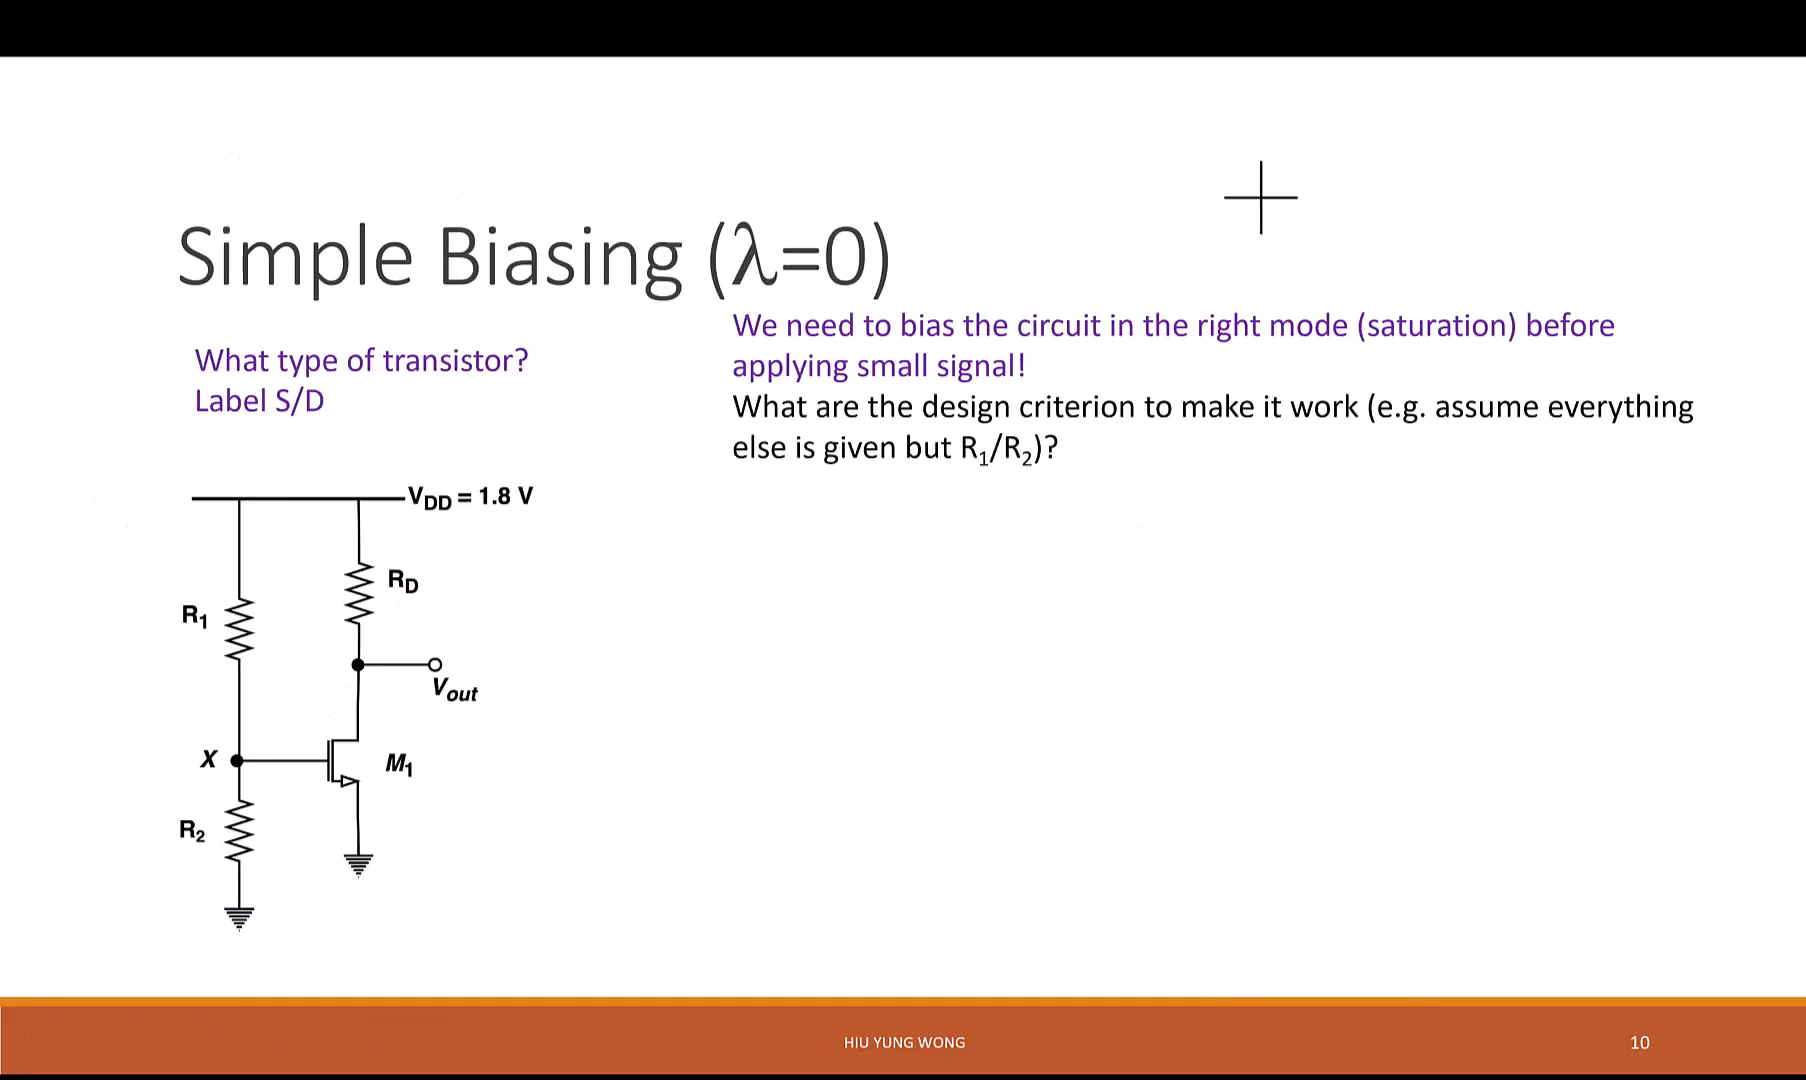